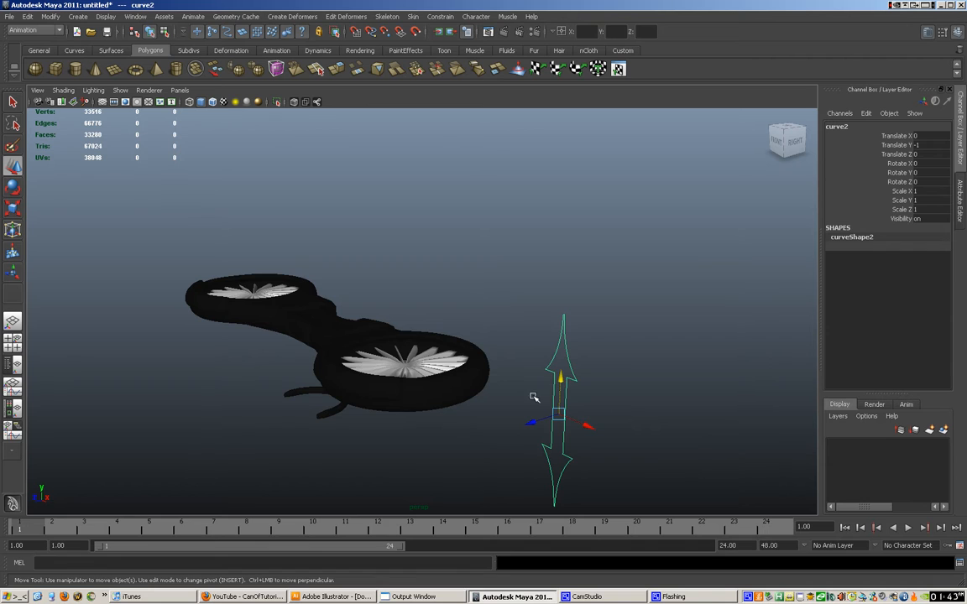
Test the tail control by moving the double-arrow curve to Translate Y 1 and back to -1.
left_click_drag(533, 395, 483, 390, "alt")
middle_click_drag(483, 391, 496, 387, "alt")
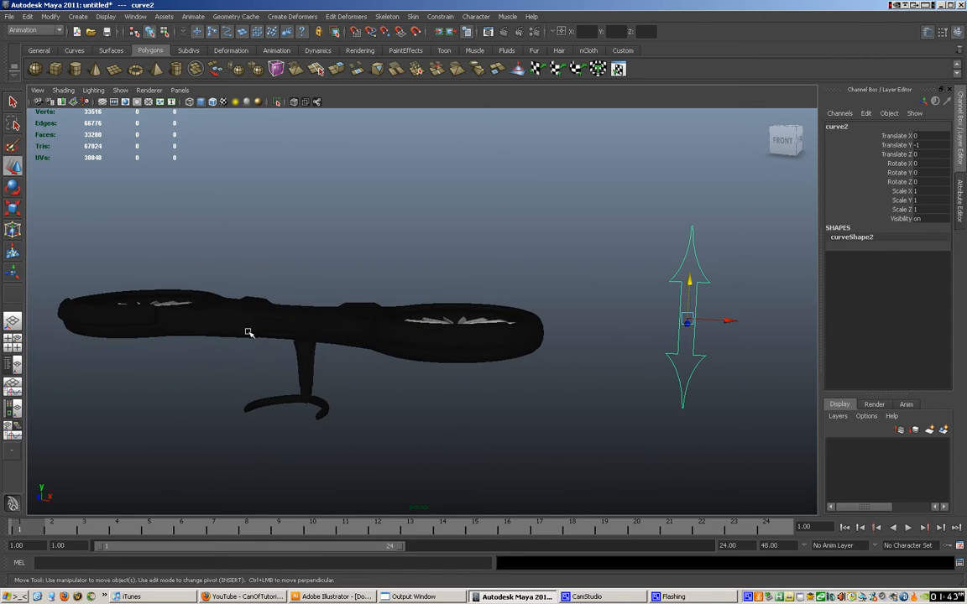
left_click_drag(393, 385, 468, 341)
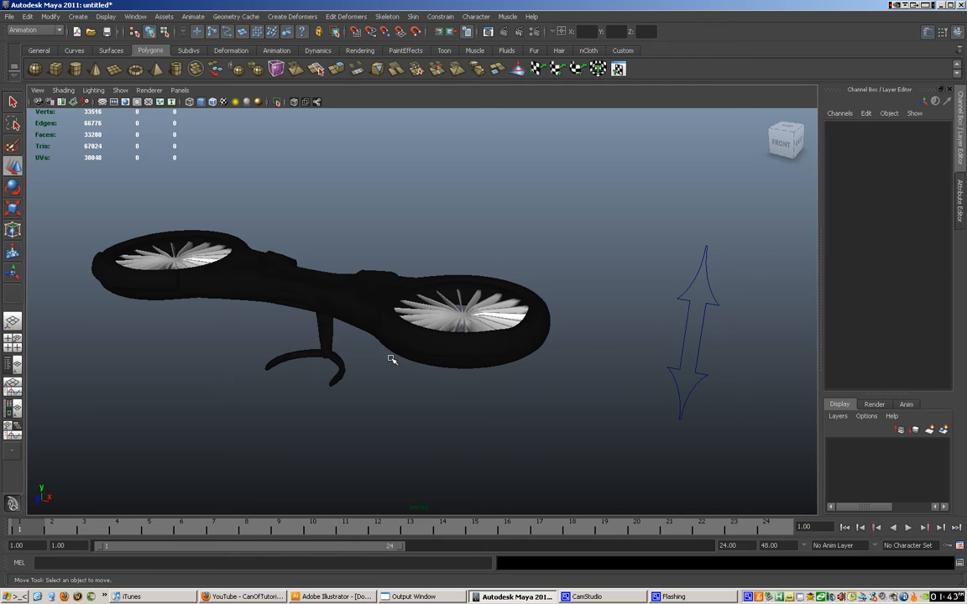
left_click(692, 282)
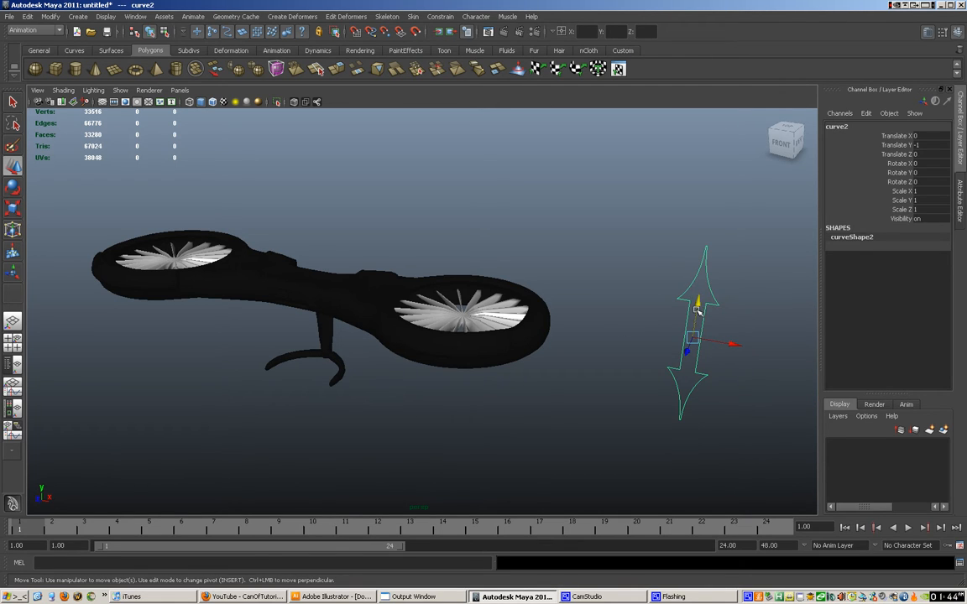
left_click_drag(697, 310, 303, 179)
left_click_drag(291, 253, 616, 251, "alt")
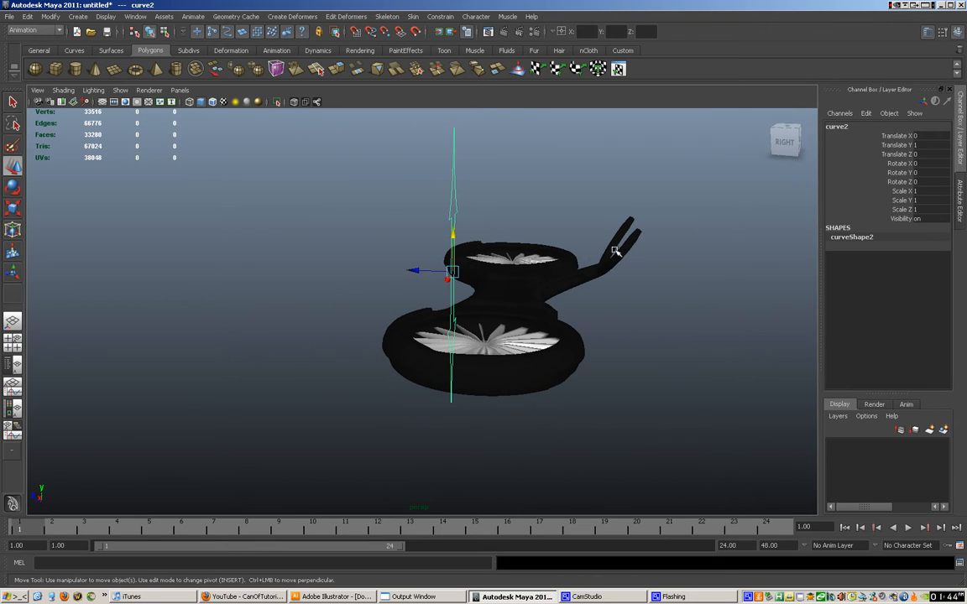
left_click_drag(554, 235, 641, 300, "alt")
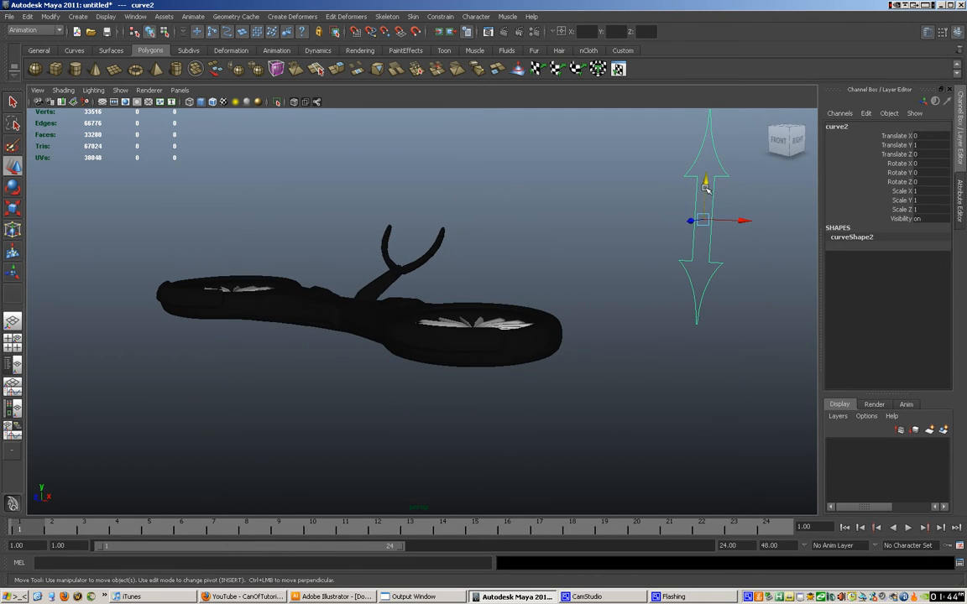
left_click_drag(706, 189, 684, 191)
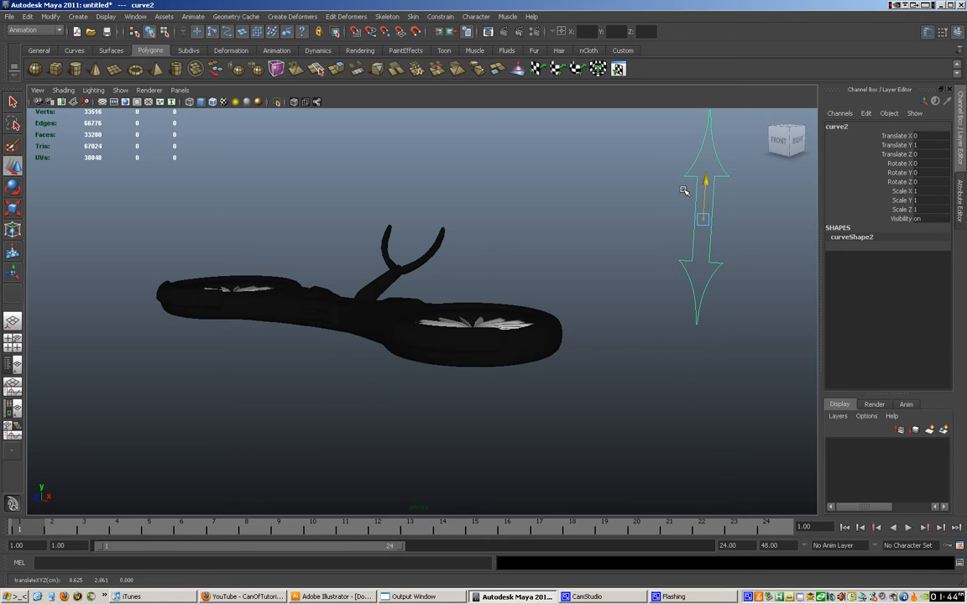
left_click_drag(481, 300, 667, 280, "alt")
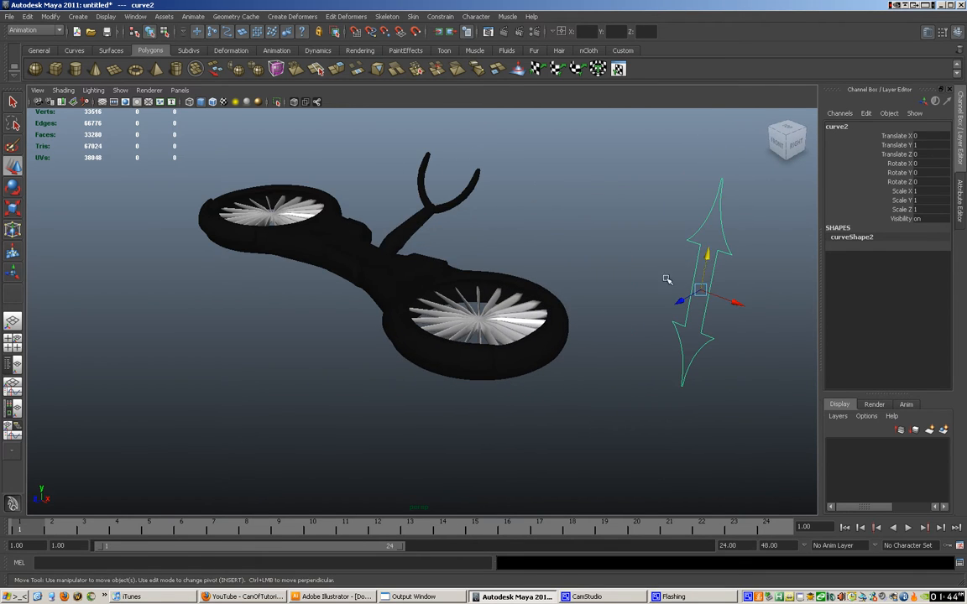
left_click_drag(708, 254, 542, 385)
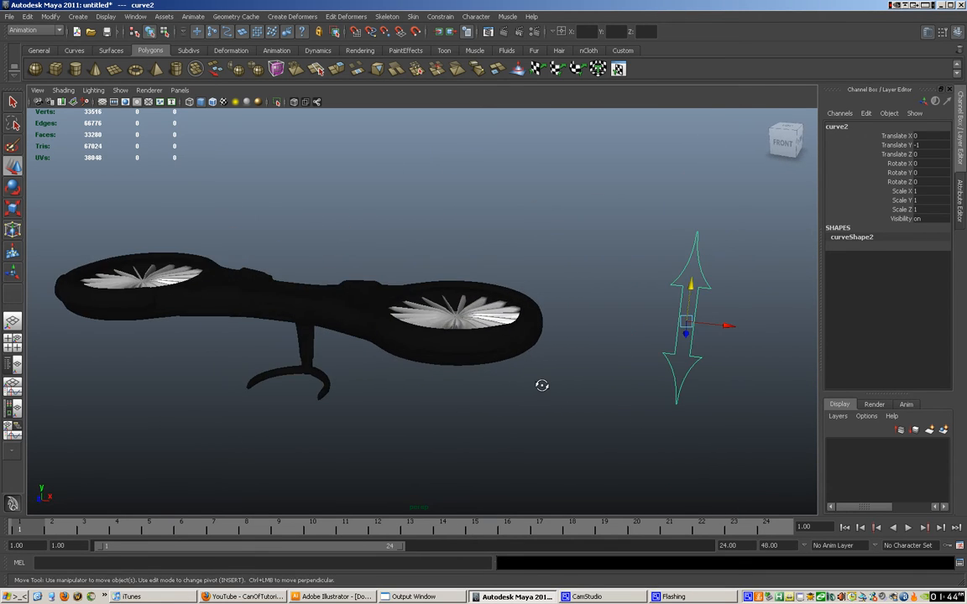
middle_click_drag(542, 386, 501, 369, "alt")
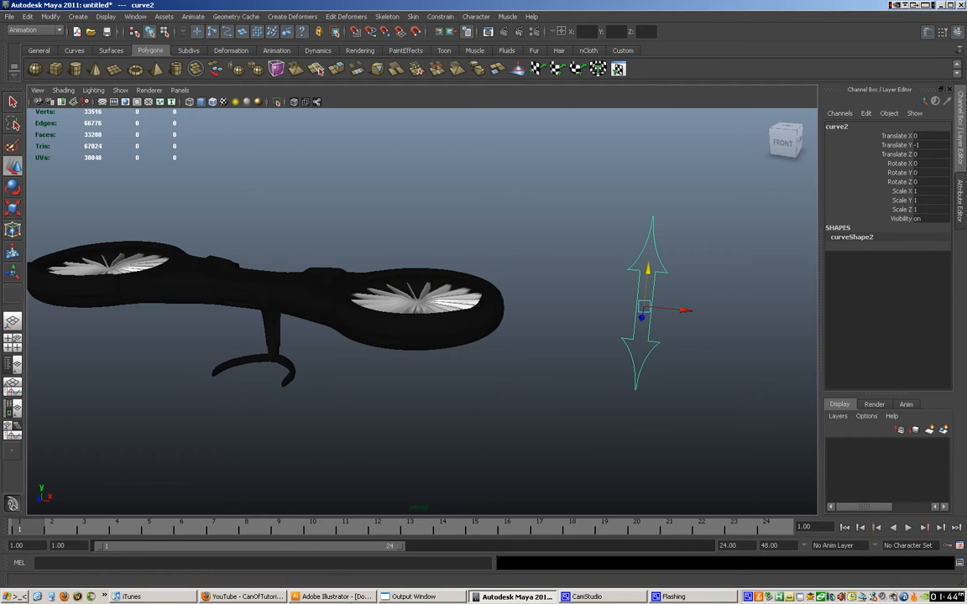
Switch to Adobe Illustrator and save the arrow drawing over DoubleArrow.ai in the images folder, using the Illustrator 8 version.
left_click(359, 598)
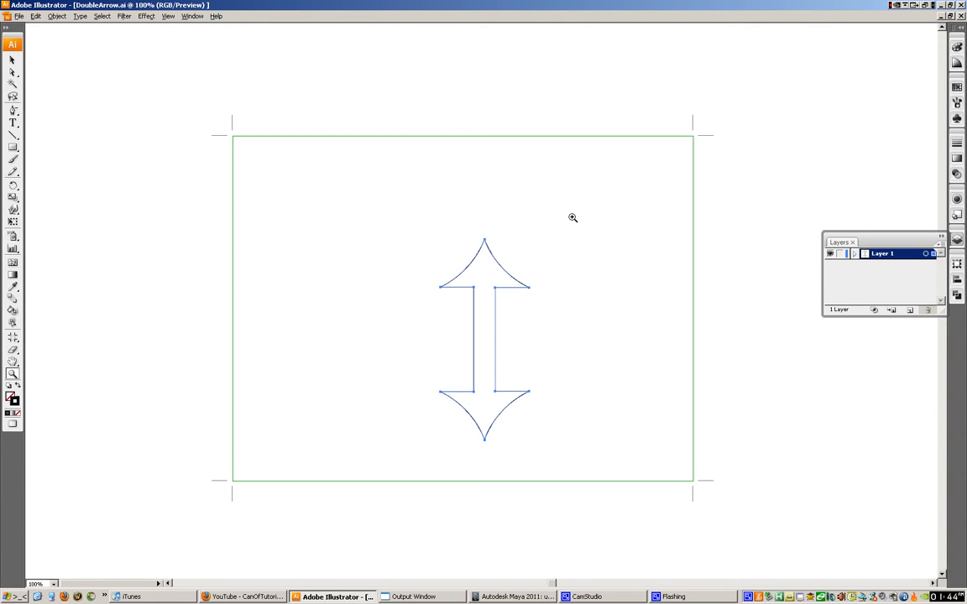
left_click(18, 17)
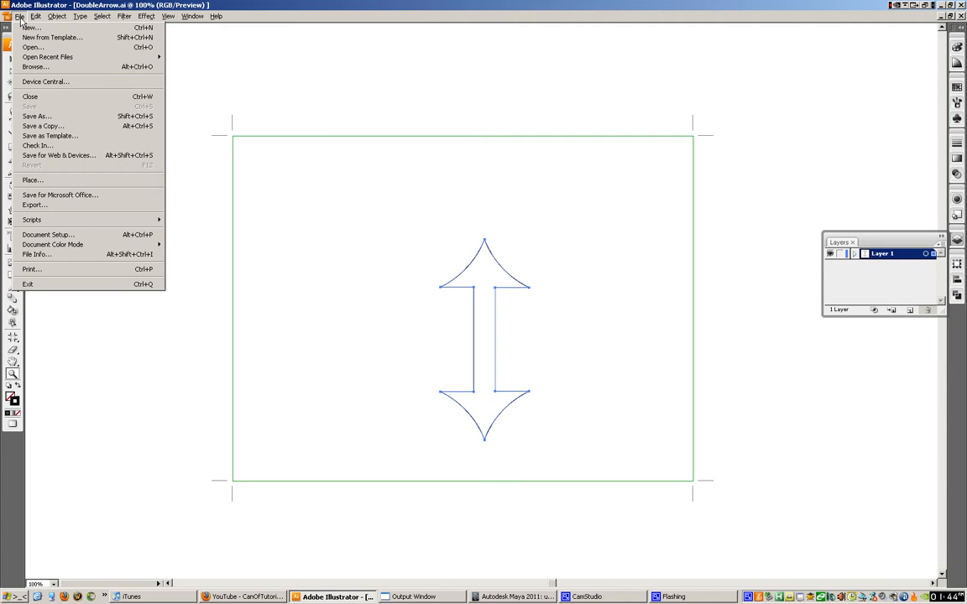
left_click(53, 114)
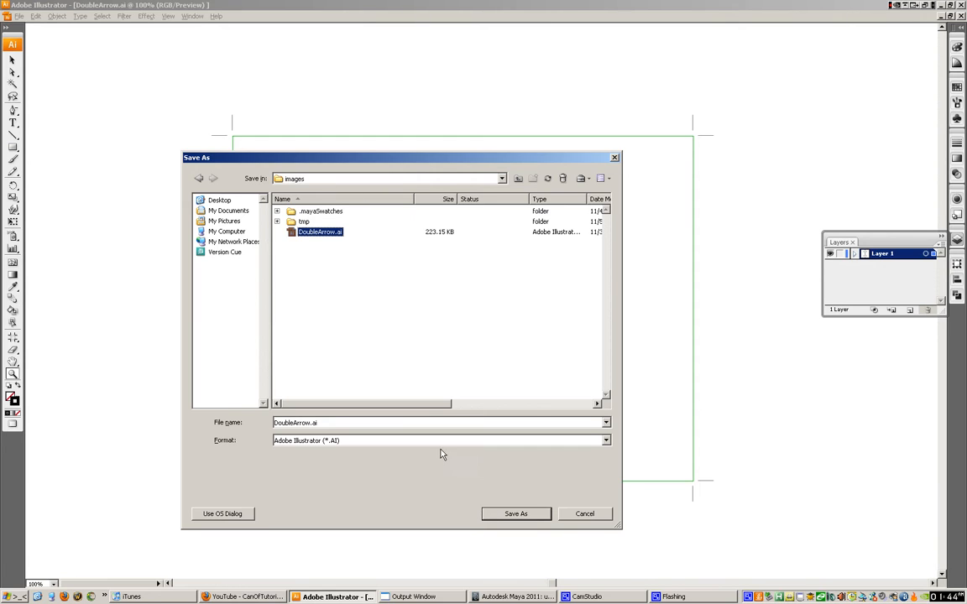
left_click(511, 514)
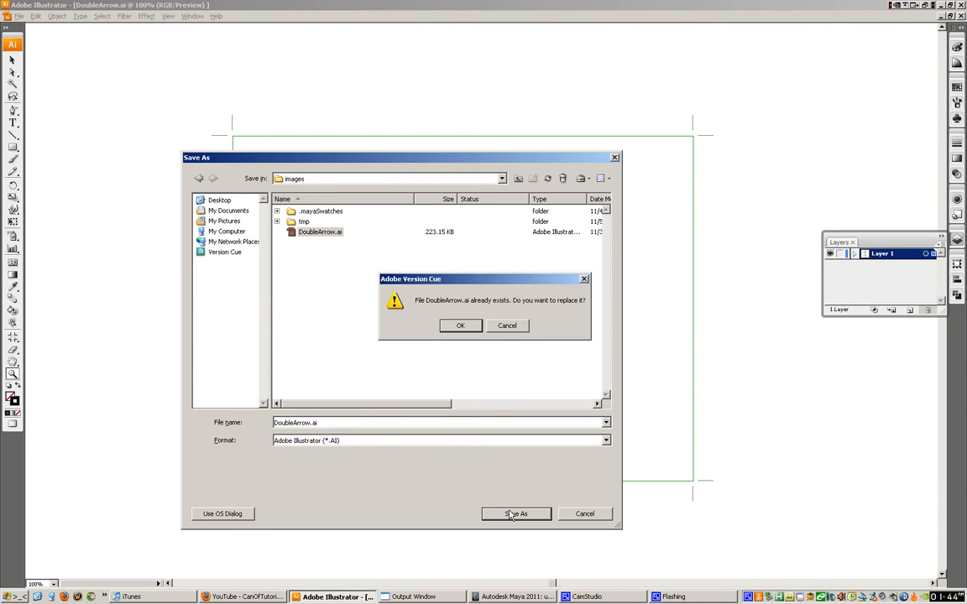
left_click(463, 326)
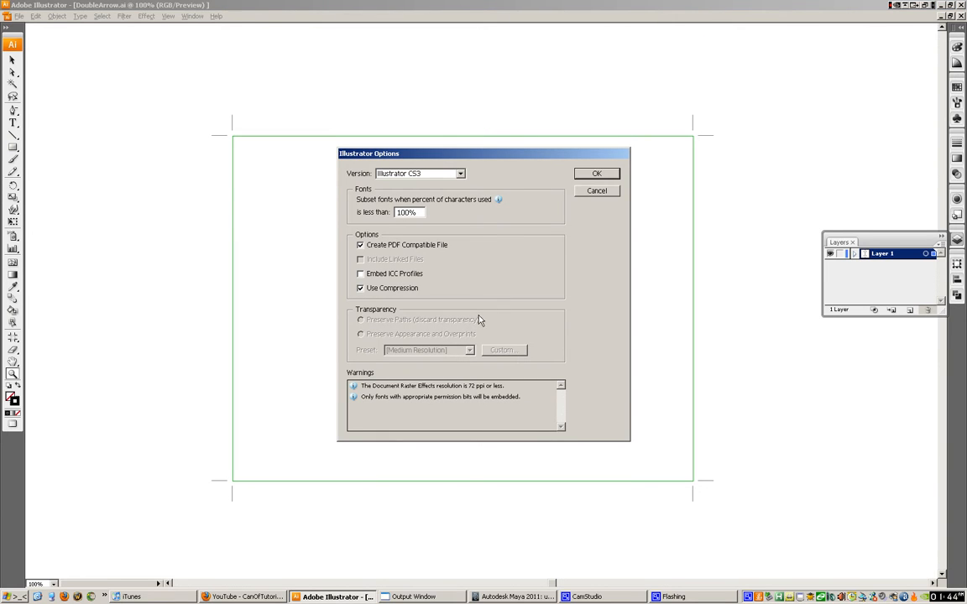
left_click(461, 174)
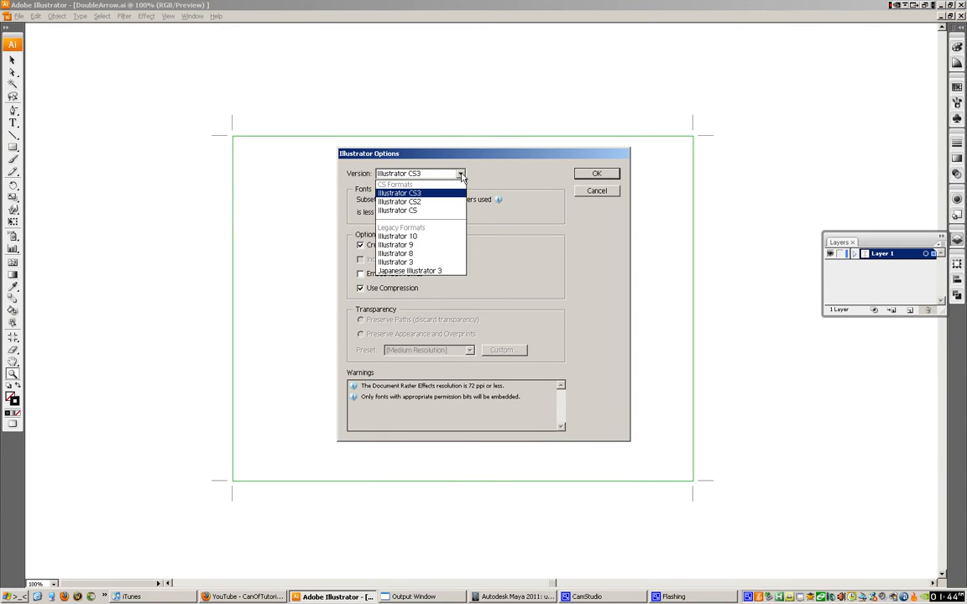
left_click(407, 255)
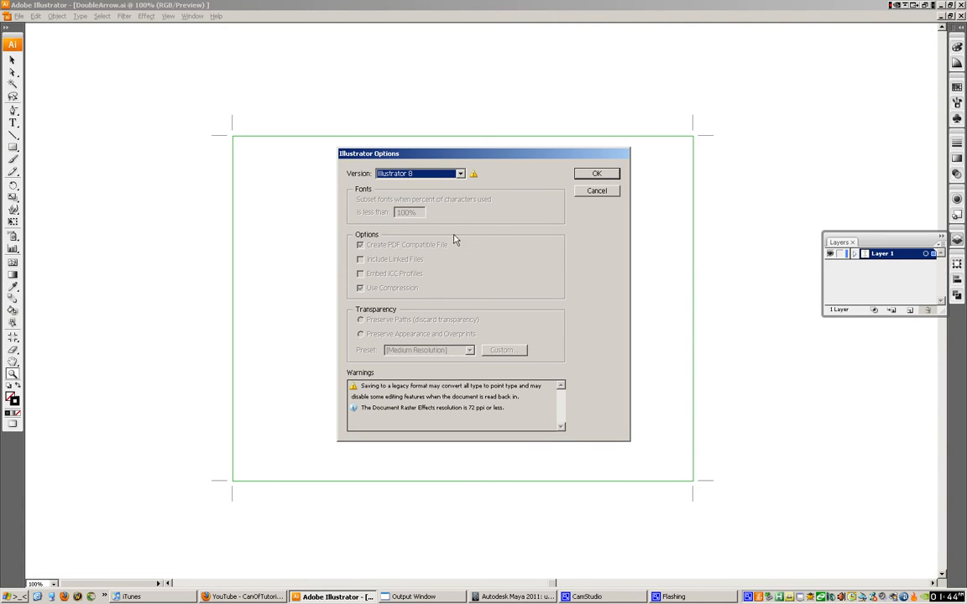
left_click(602, 178)
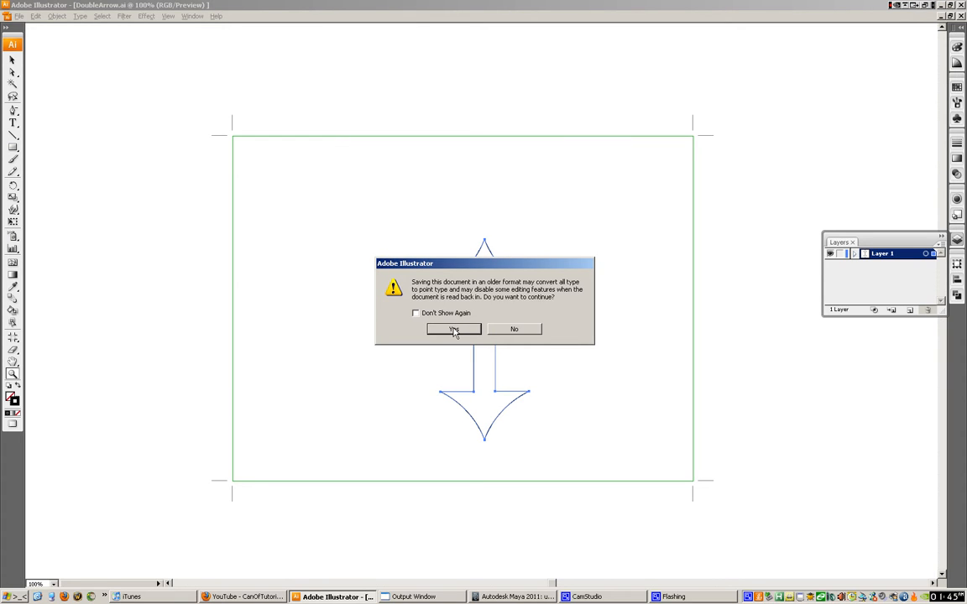
left_click(453, 329)
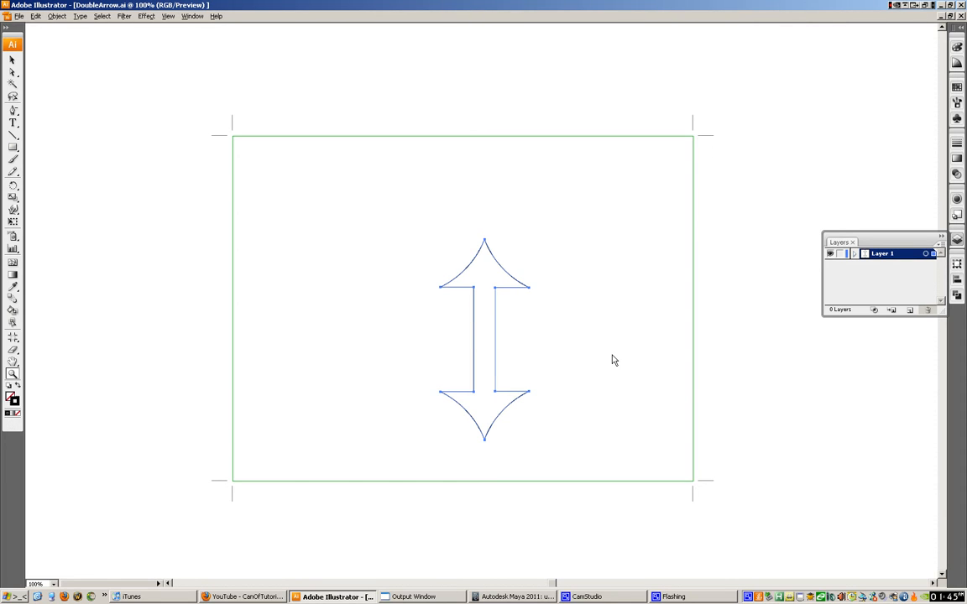
Switch back to Maya and import DoubleArrow.ai from the project's images folder.
left_click(514, 597)
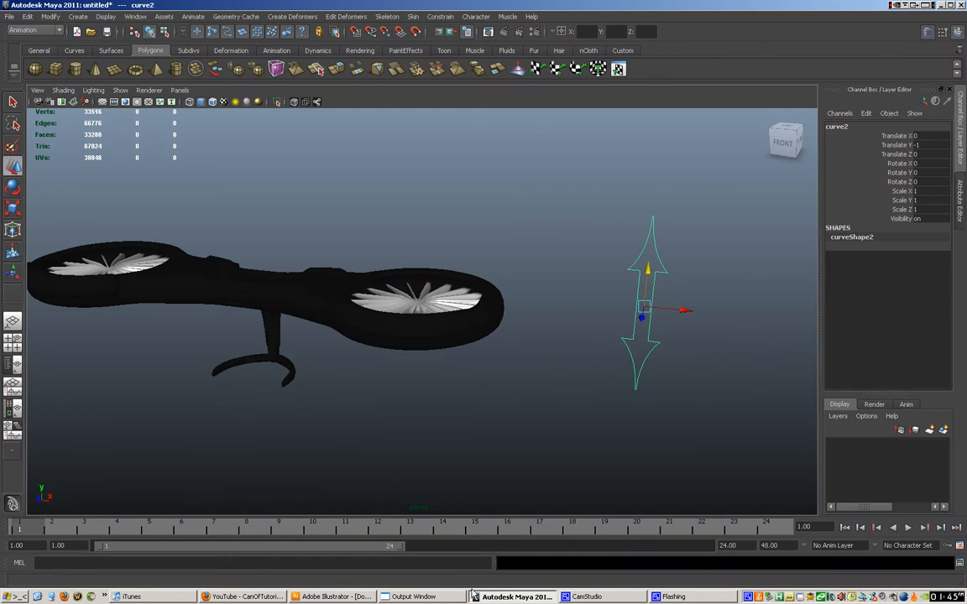
left_click(15, 17)
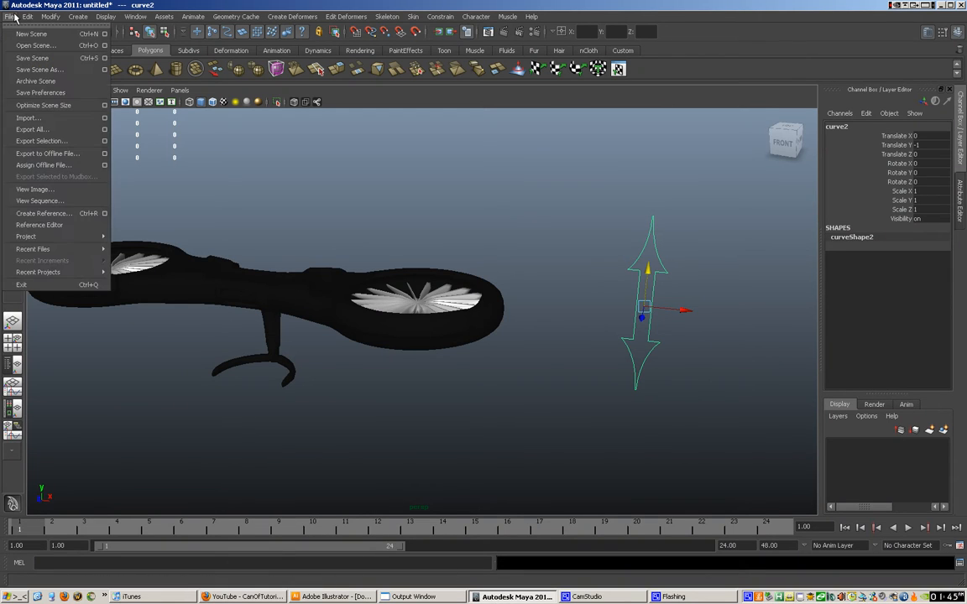
left_click(28, 118)
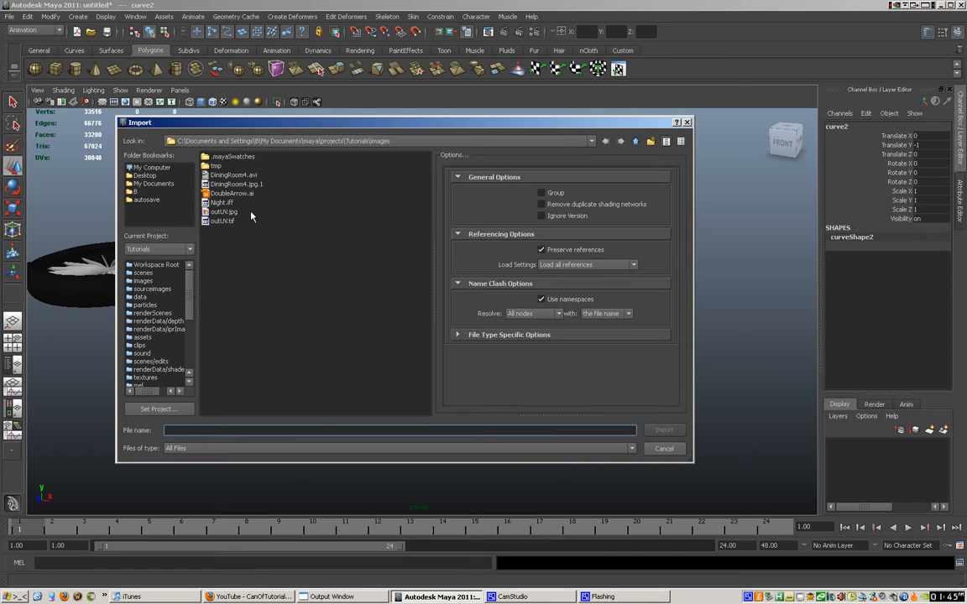
left_click(230, 194)
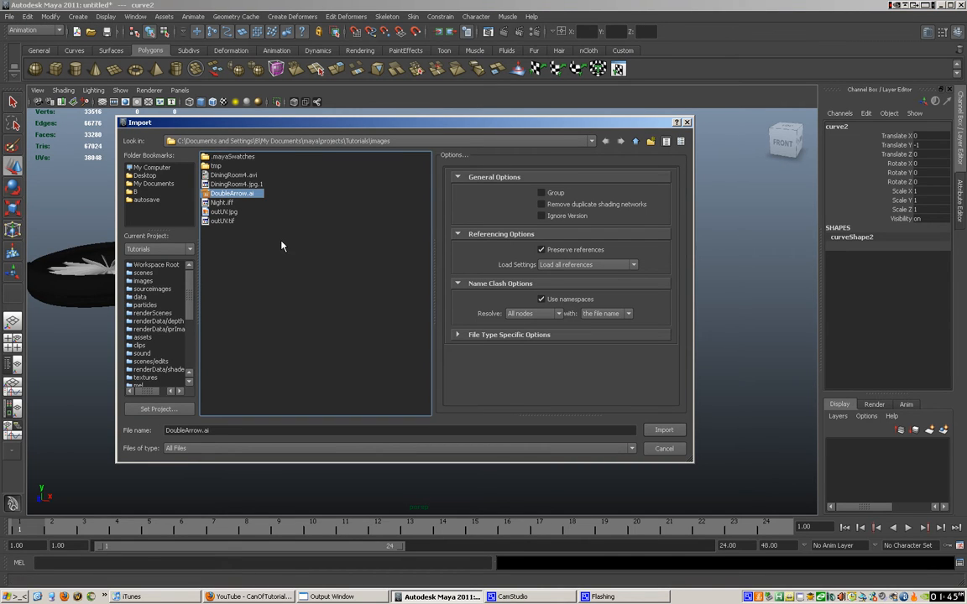
left_click(664, 431)
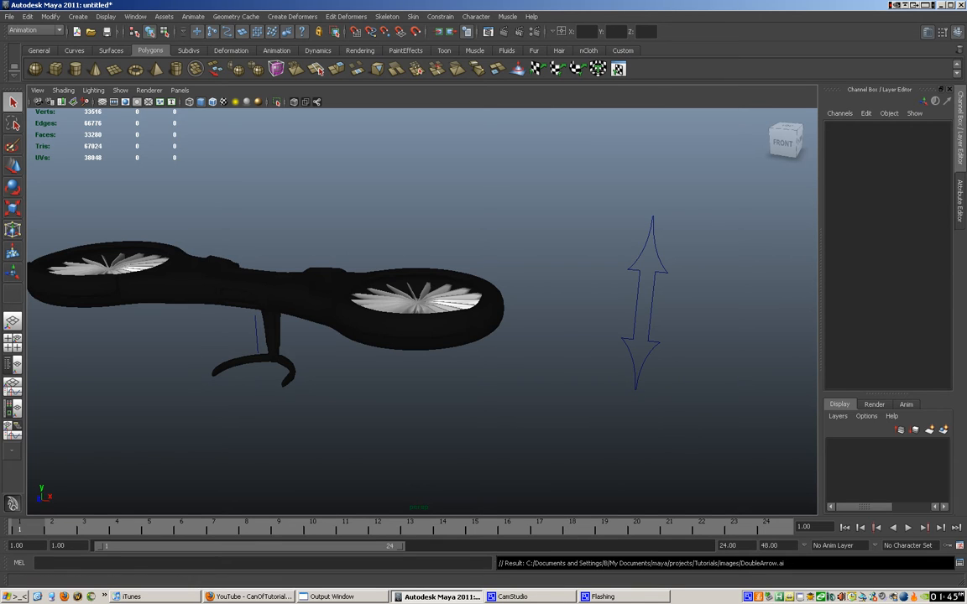
Find the imported nodes in the Outliner and delete transform2, keeping curve3.
left_click_drag(966, 172, 769, 171)
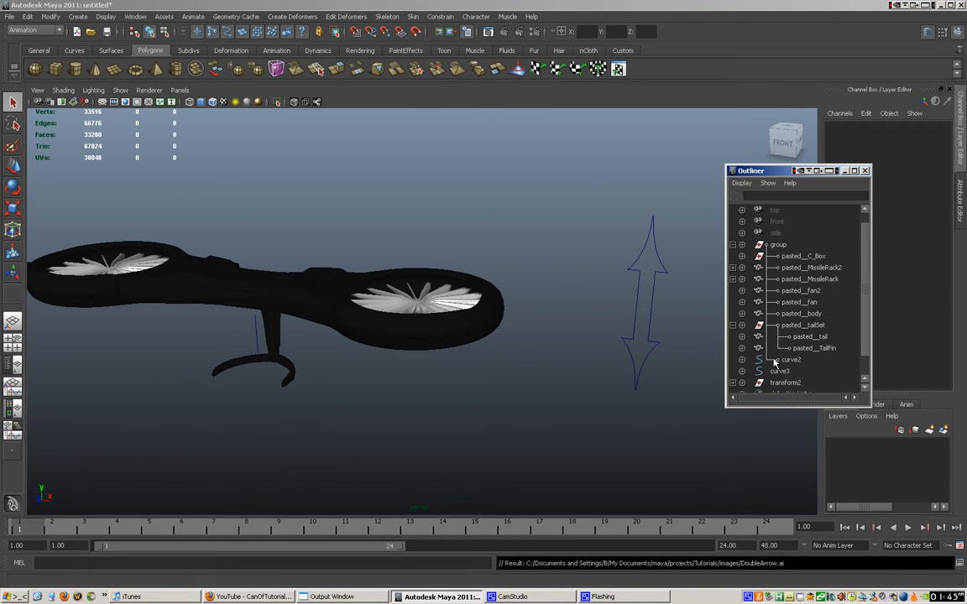
scroll(846, 304, "down", 1)
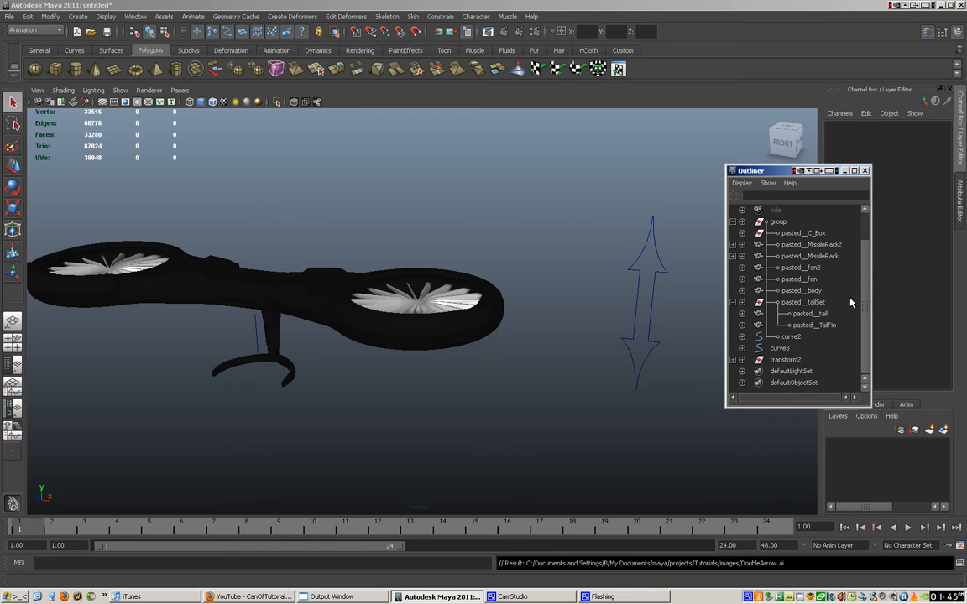
left_click(779, 348)
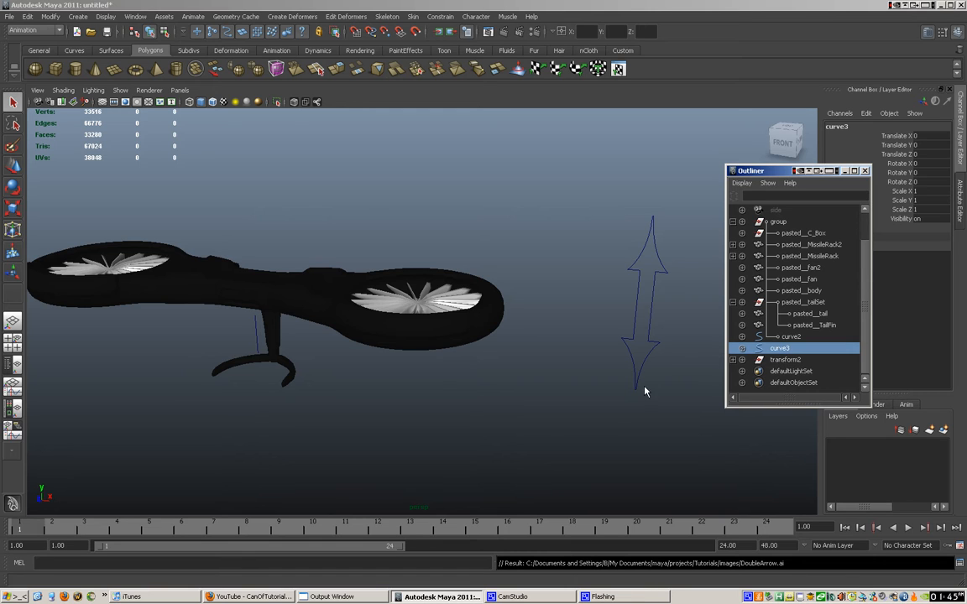
left_click(608, 435)
left_click_drag(587, 421, 611, 410, "alt")
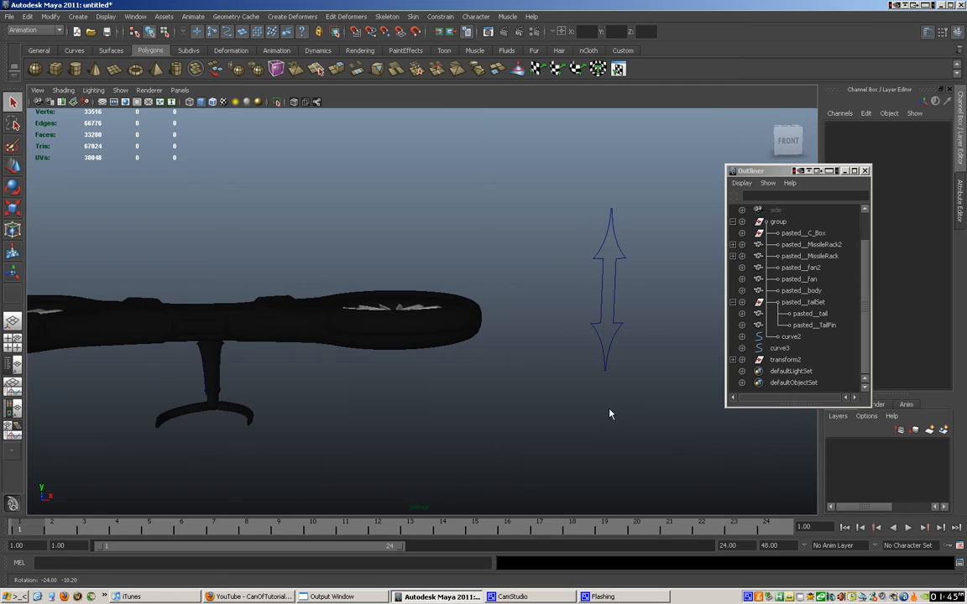
left_click(780, 360)
key("Delete")
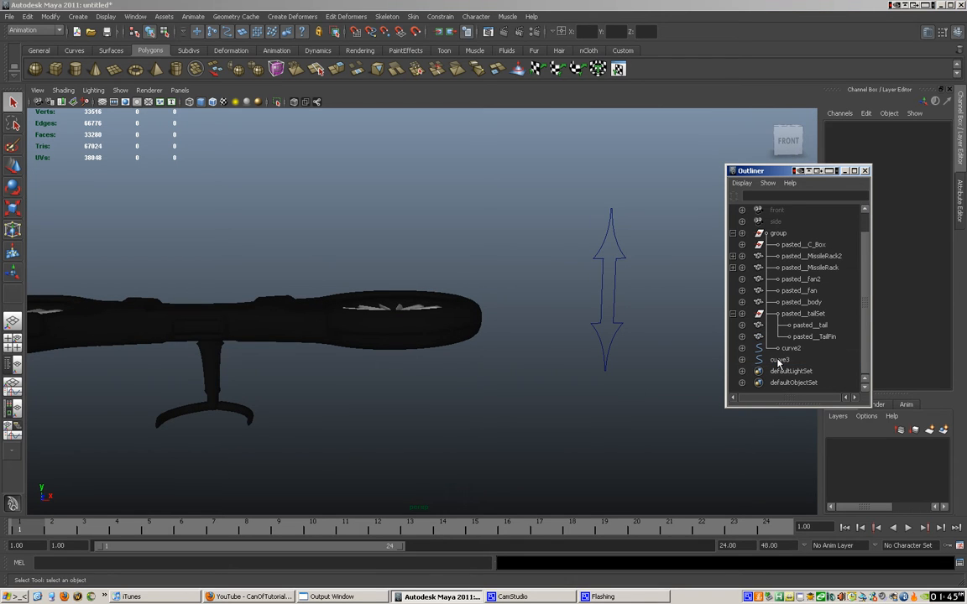
Center the pivot of curve3 and move it near the aircraft, to Translate X -8.947 and Y -8.368.
left_click(779, 361)
left_click_drag(561, 397, 592, 413, "alt")
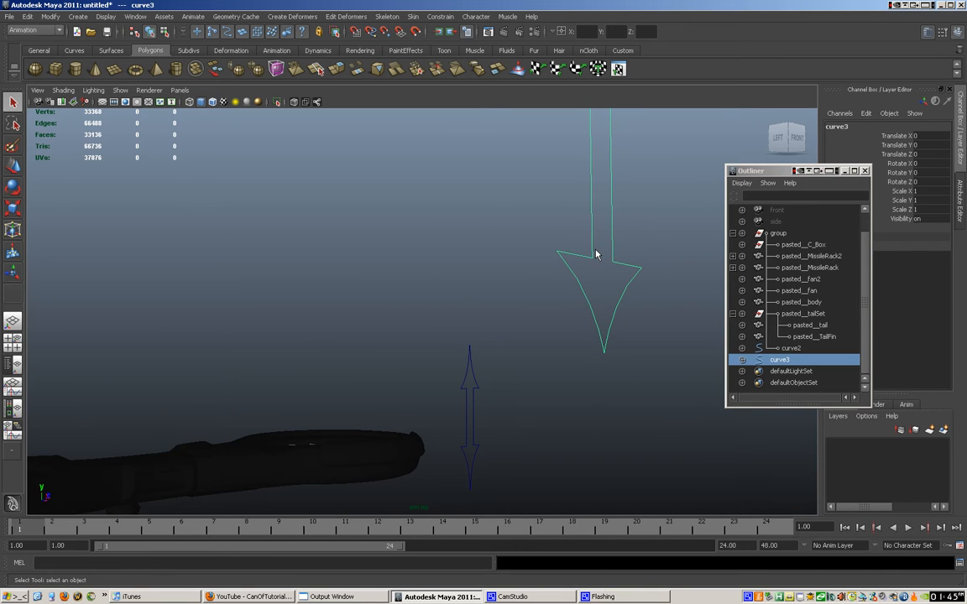
key("w")
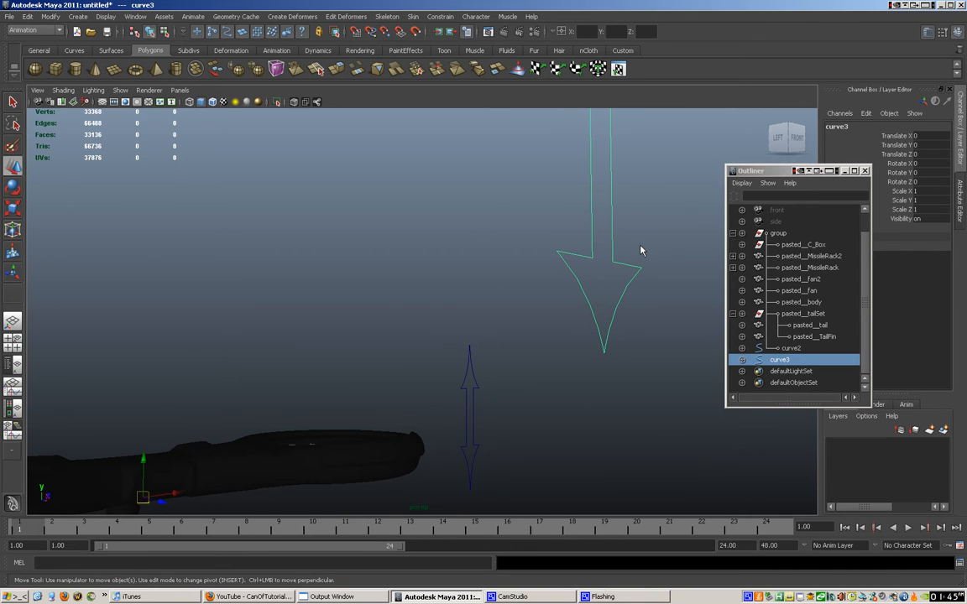
left_click_drag(639, 250, 461, 398, "alt")
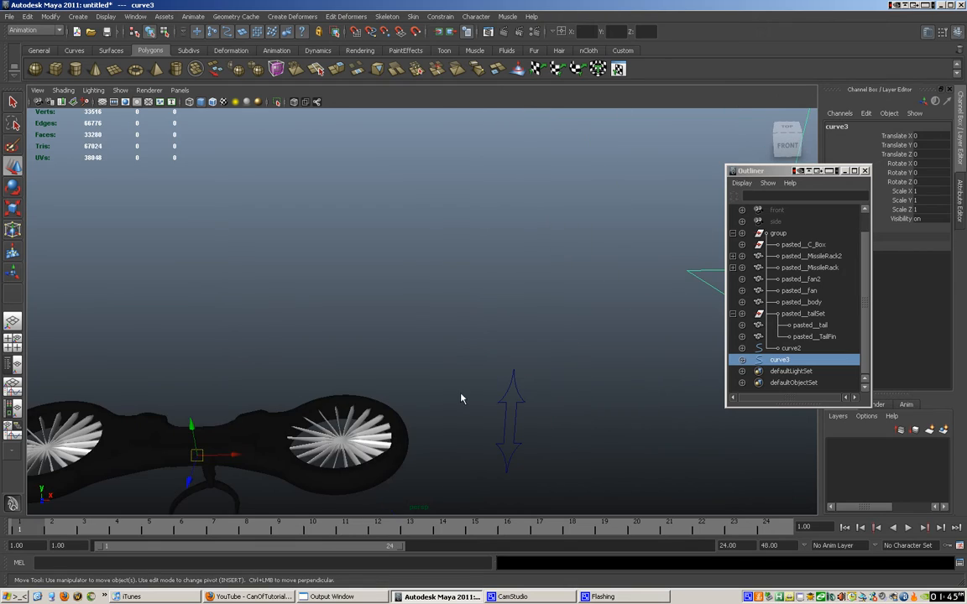
scroll(511, 374, "down", 4)
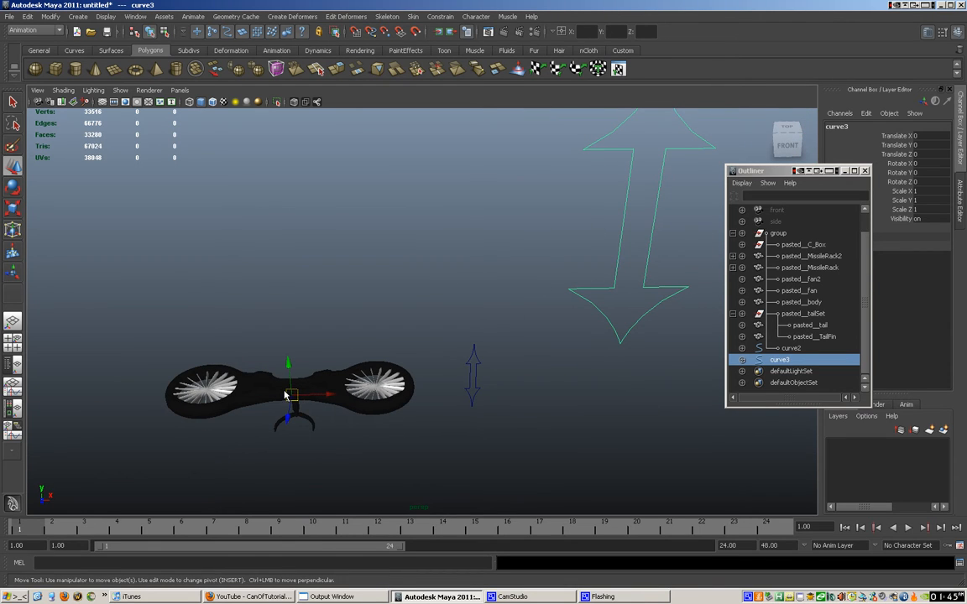
key("ctrl+z")
left_click_drag(677, 222, 473, 249)
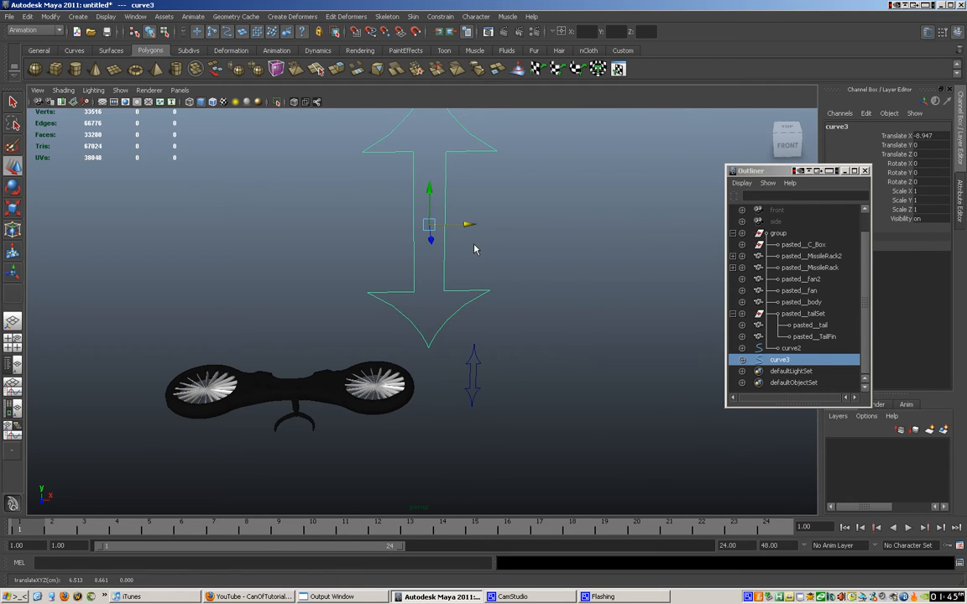
left_click_drag(432, 191, 462, 367)
Scale curve3 down to about 0.257 in X and 0.46 in Y, close to the existing arrow's size.
key("f")
key("r")
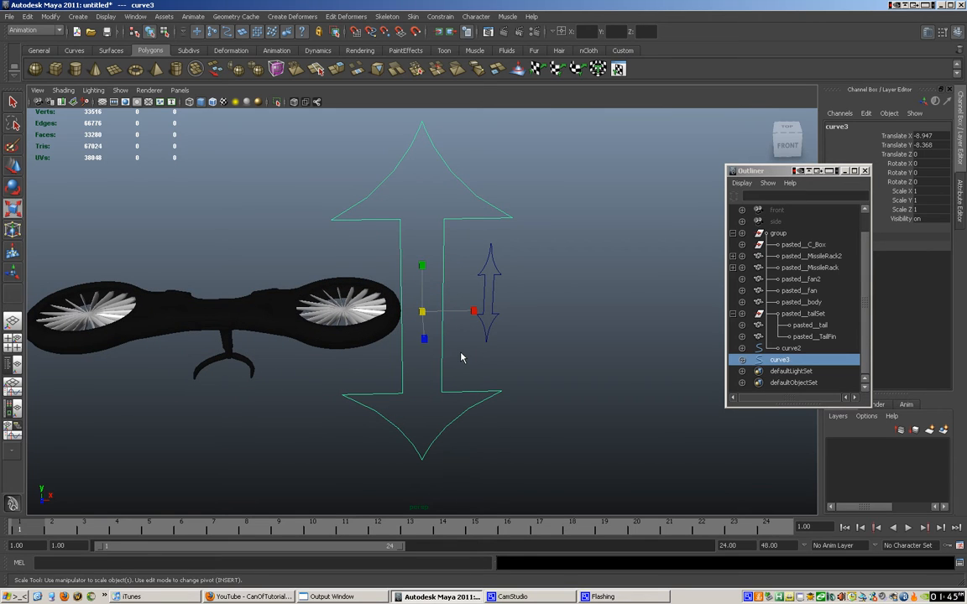
left_click_drag(473, 312, 425, 292)
left_click_drag(478, 317, 454, 317)
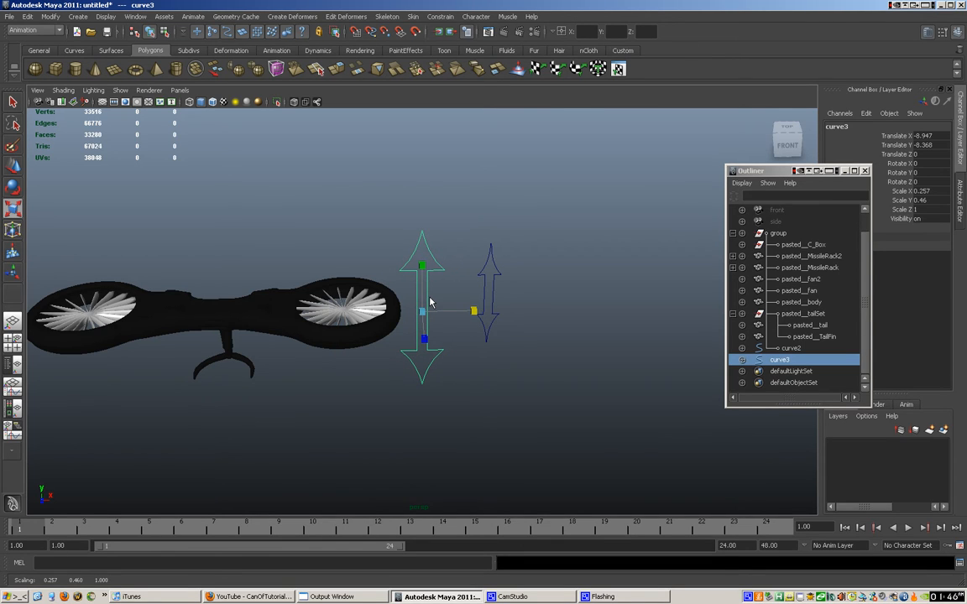
Freeze the transformations of curve3 at its current place beside the aircraft.
key("w")
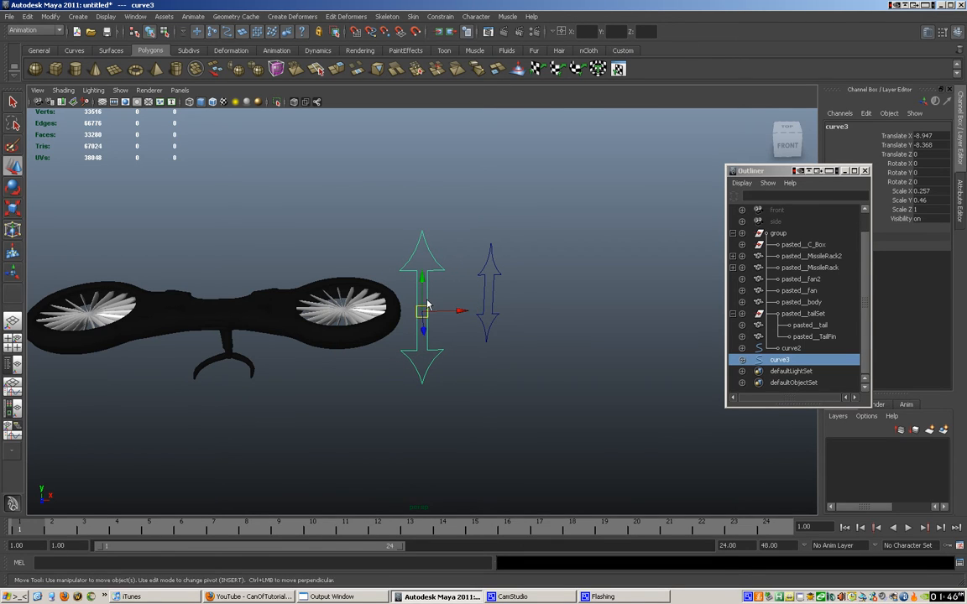
left_click(779, 171)
left_click_drag(780, 171, 714, 265)
scroll(465, 302, "up", 5)
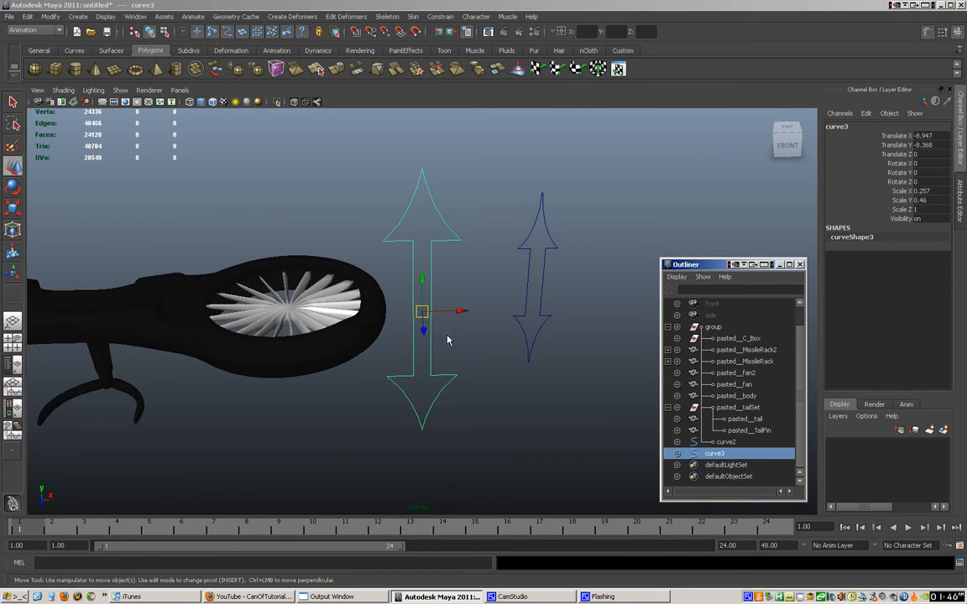
middle_click_drag(426, 368, 452, 388, "alt")
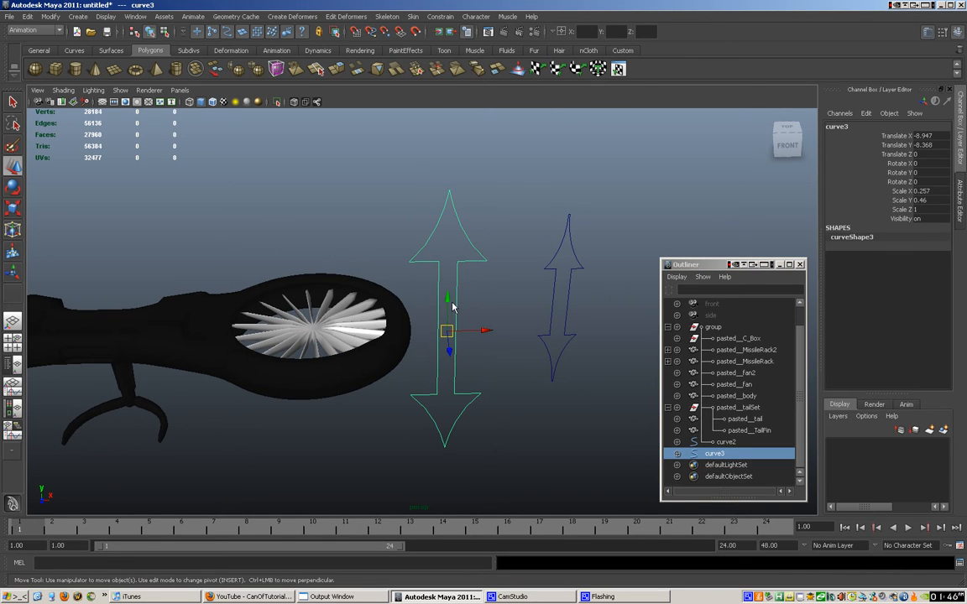
left_click(56, 17)
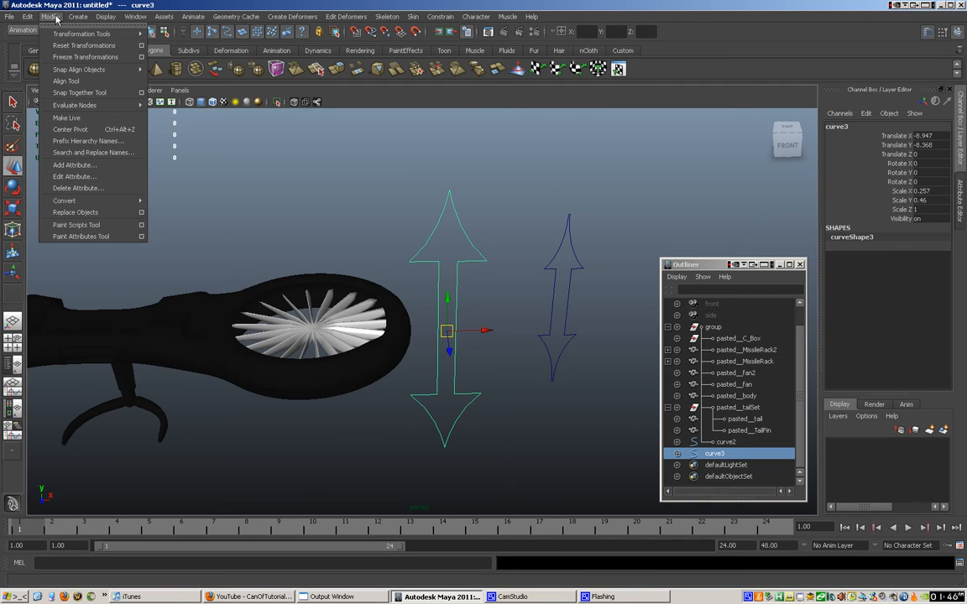
left_click(75, 57)
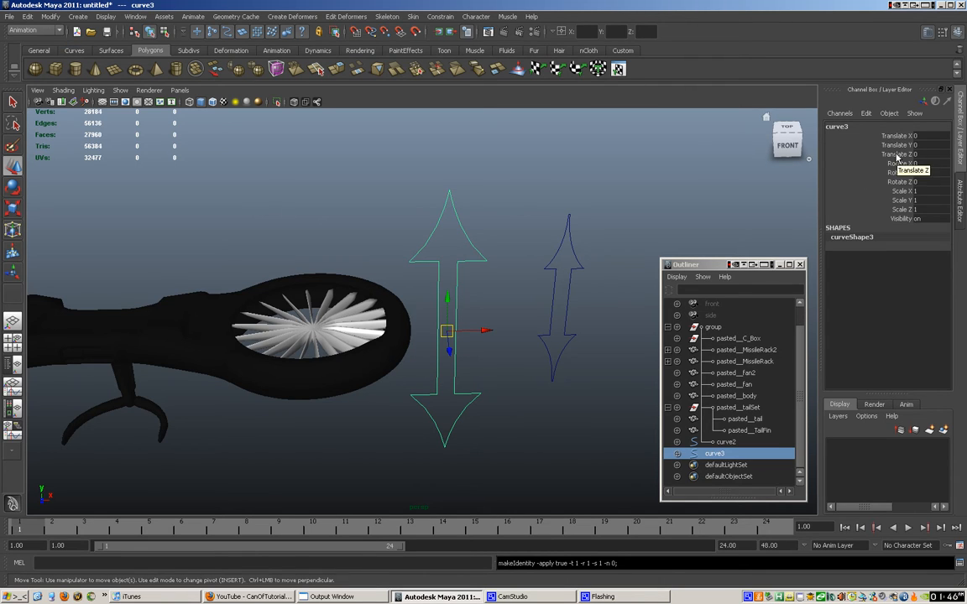
Open curve3's transform attributes and expand the Translate section of its limit information.
key("ctrl+a")
left_click_drag(702, 266, 571, 291)
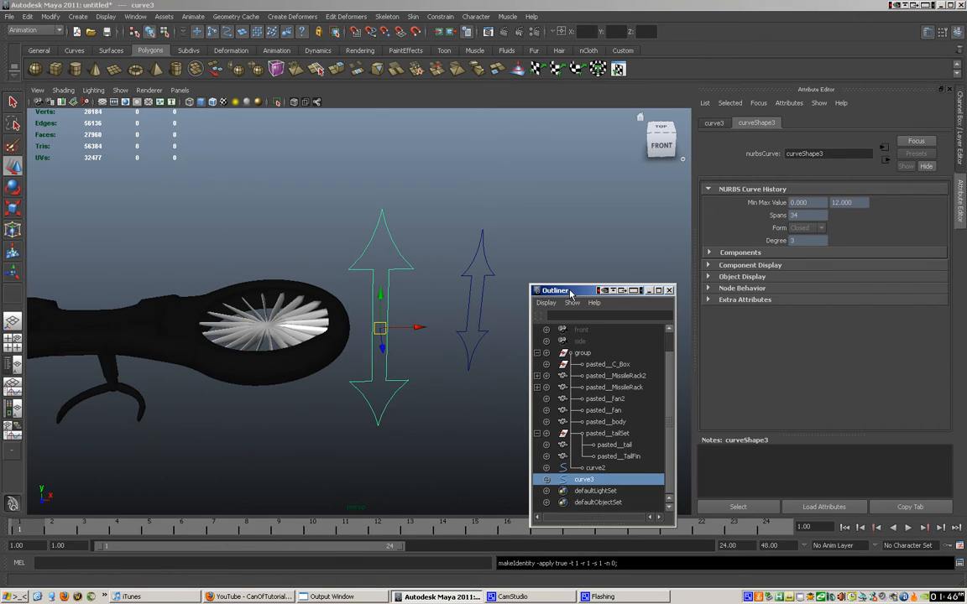
left_click(715, 124)
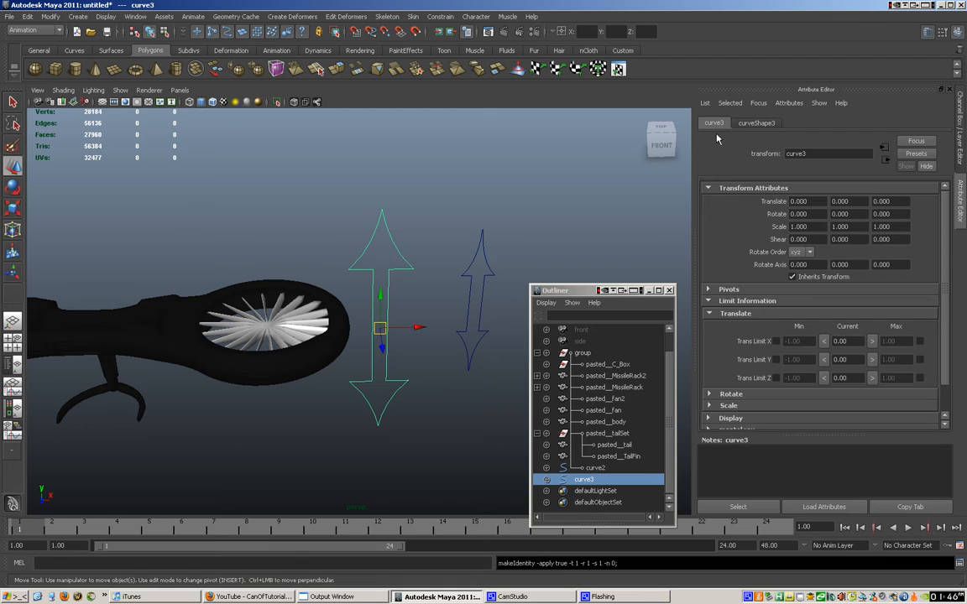
left_click(711, 302)
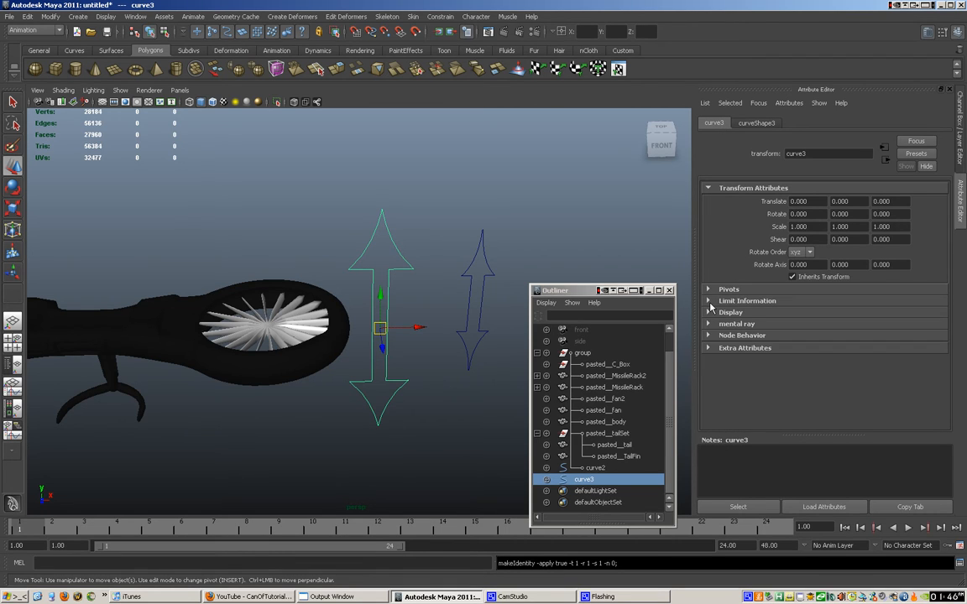
left_click(709, 302)
left_click(710, 314)
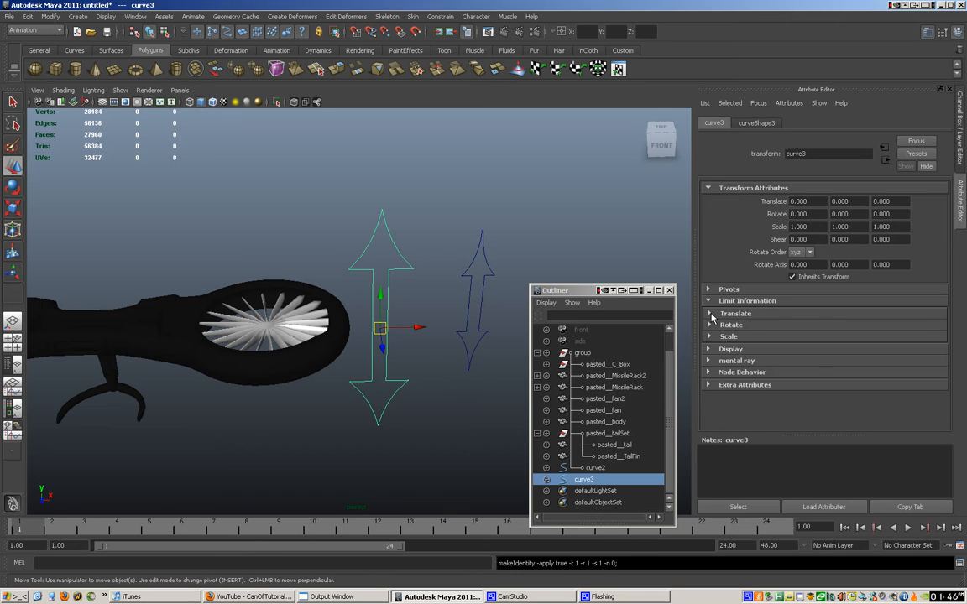
left_click(737, 315)
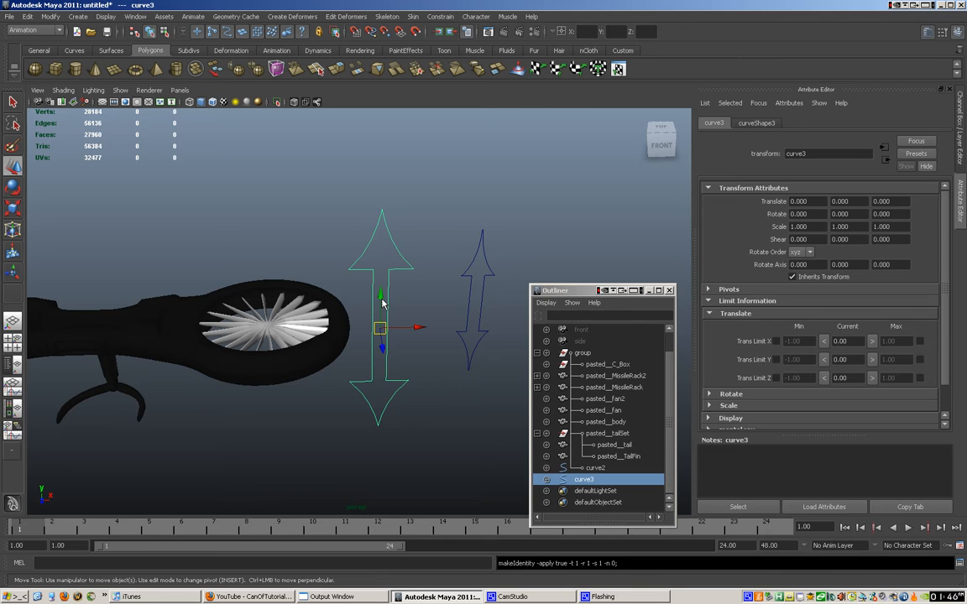
Test the vertical travel of the existing arrow curve2 by moving it up to its limit, and undo the move.
left_click(469, 281)
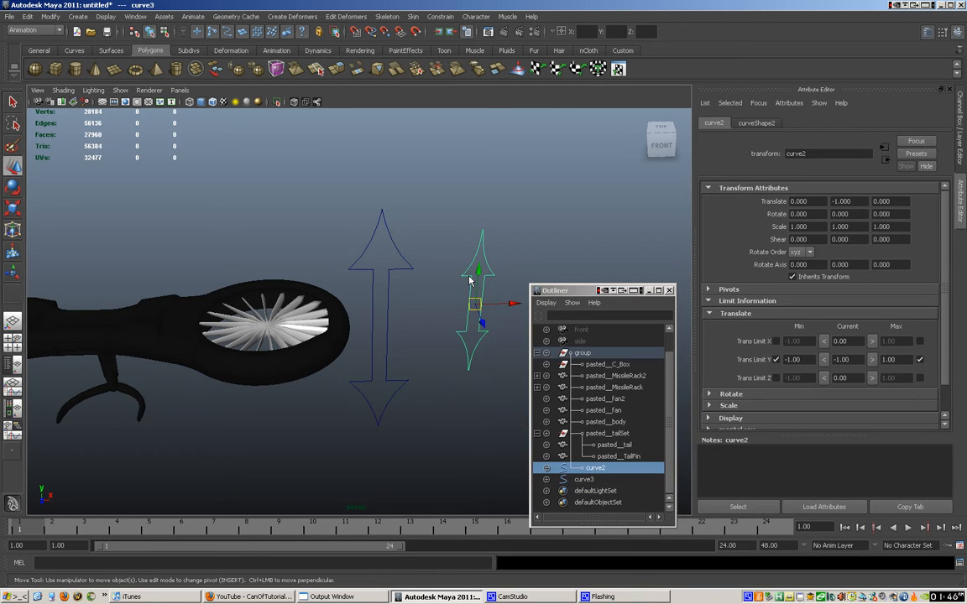
left_click_drag(485, 286, 491, 206)
key("ctrl+z")
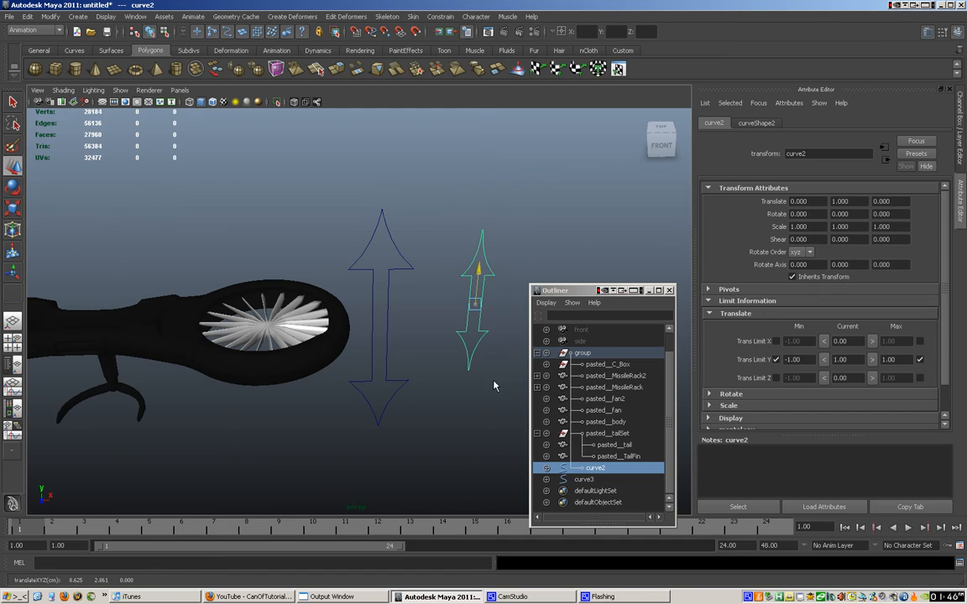
Limit curve3's Translate Y to a minimum of -1.00 and a maximum of 1.00, and lower the curve to -1.
left_click(405, 271)
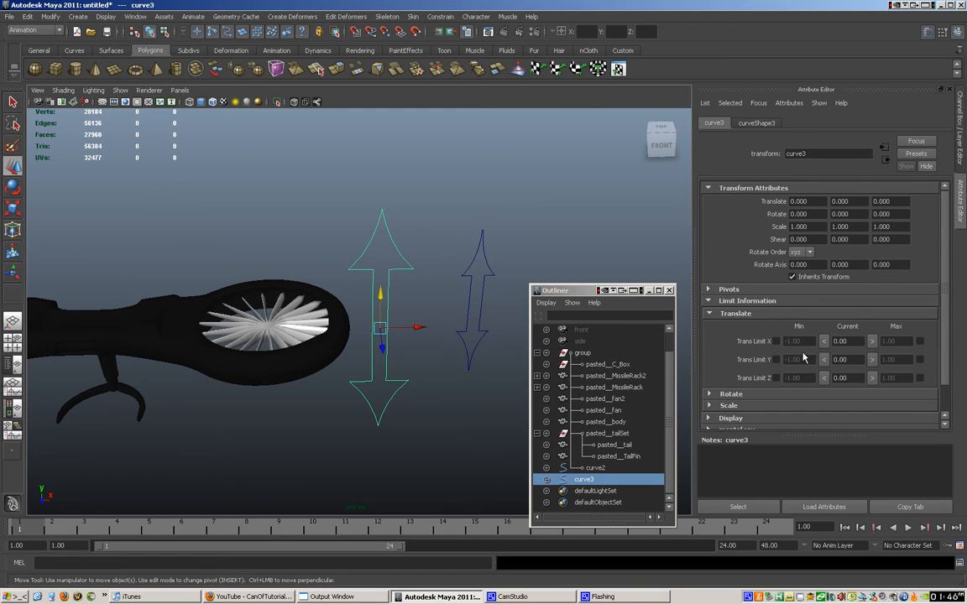
left_click(776, 359)
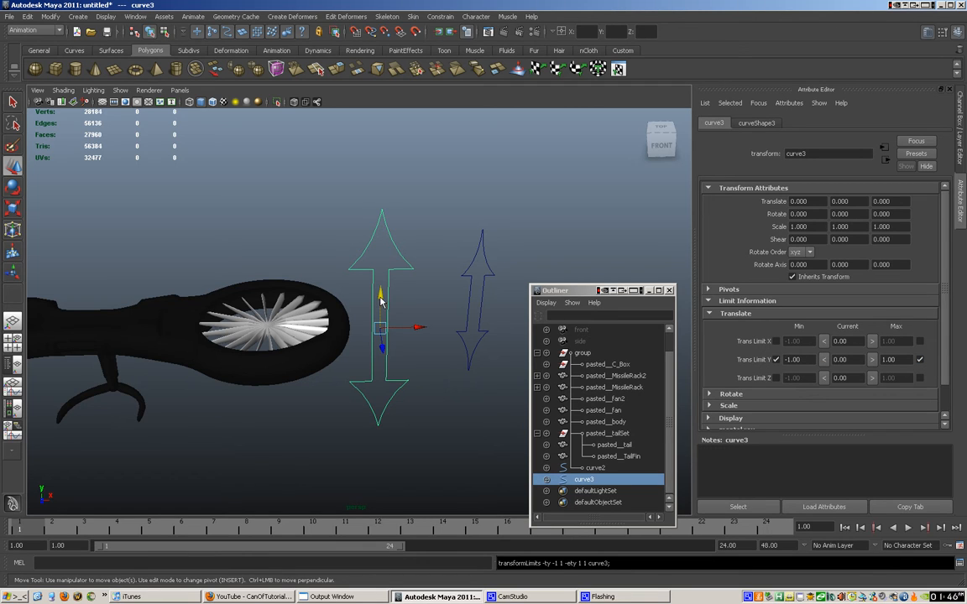
left_click_drag(380, 301, 389, 384)
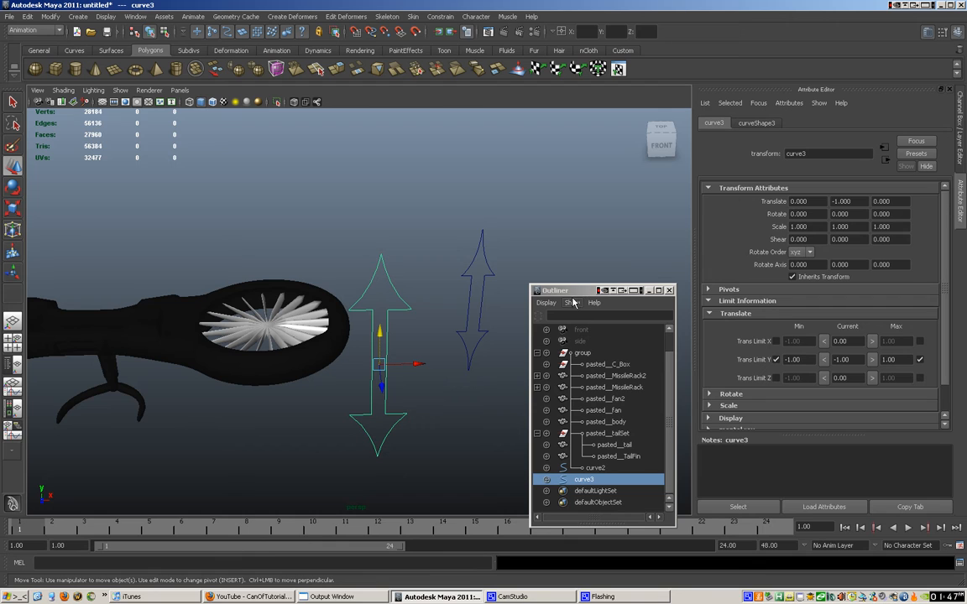
Examine the tail group pasted__tailSet and its fin pasted__TailFin from the front and the side.
left_click_drag(442, 394, 485, 394, "alt")
left_click(184, 309)
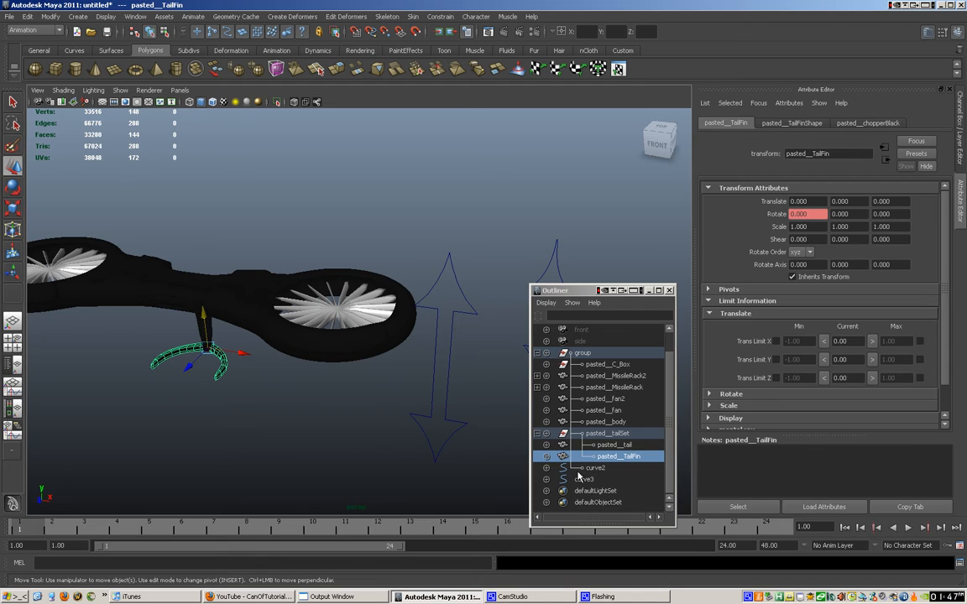
left_click(604, 434)
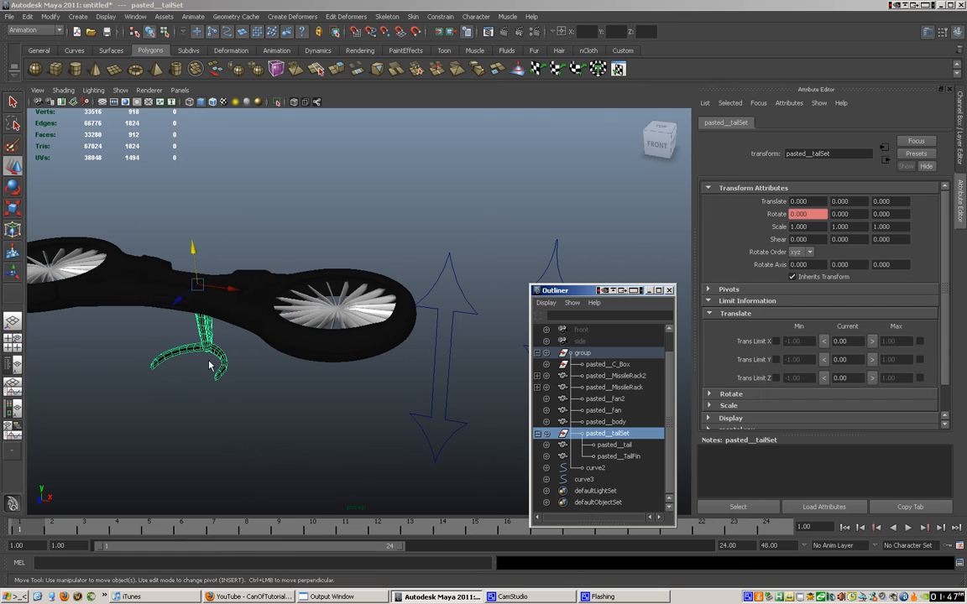
key("f")
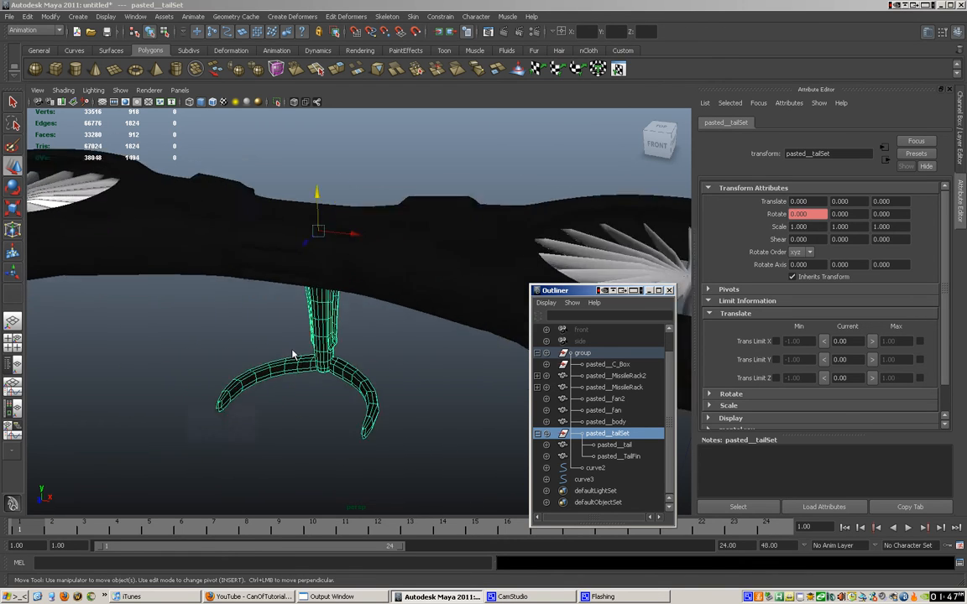
left_click_drag(414, 310, 241, 288, "alt")
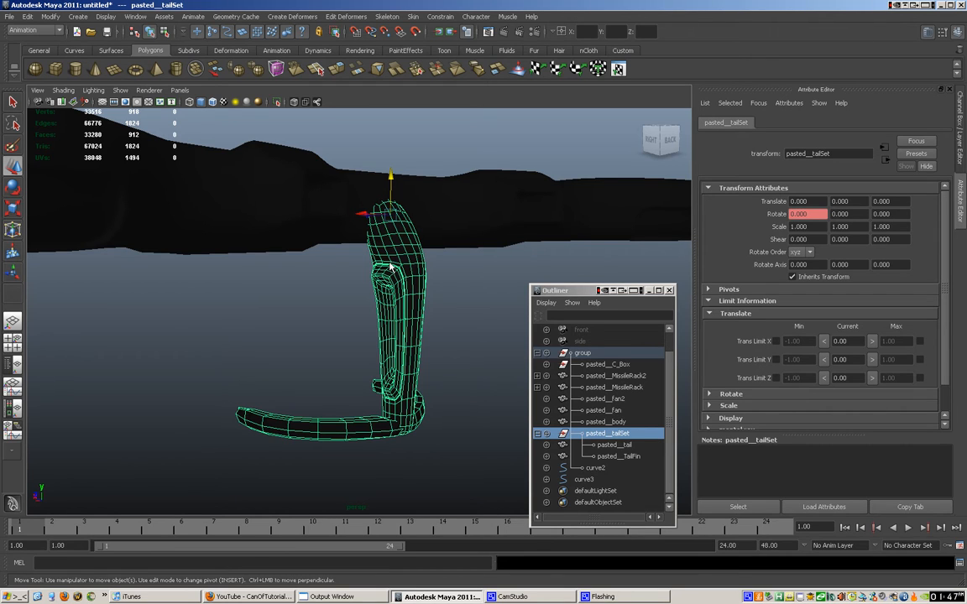
scroll(391, 267, "down", 2)
left_click(333, 388)
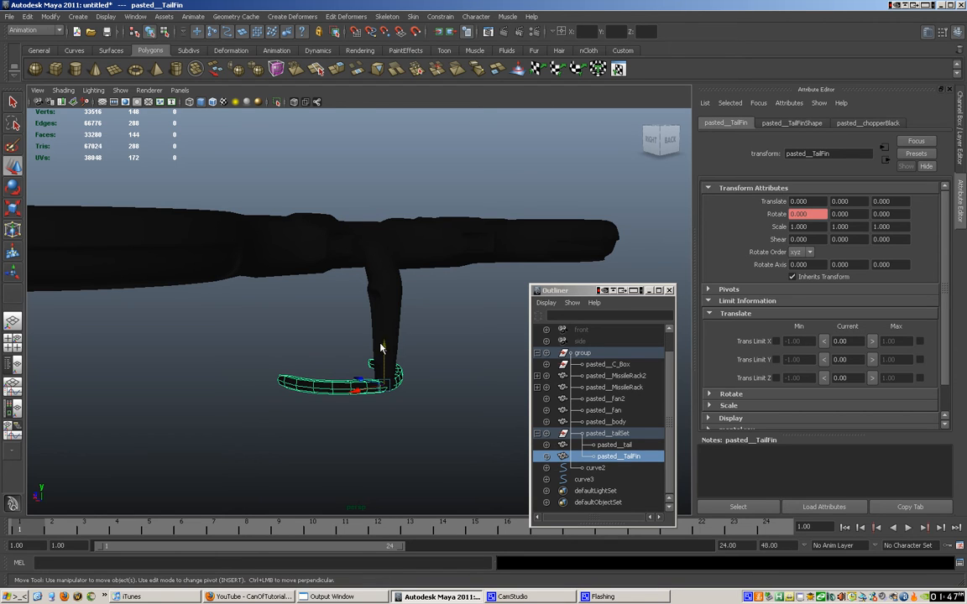
left_click(610, 433)
left_click_drag(375, 352, 356, 373, "alt")
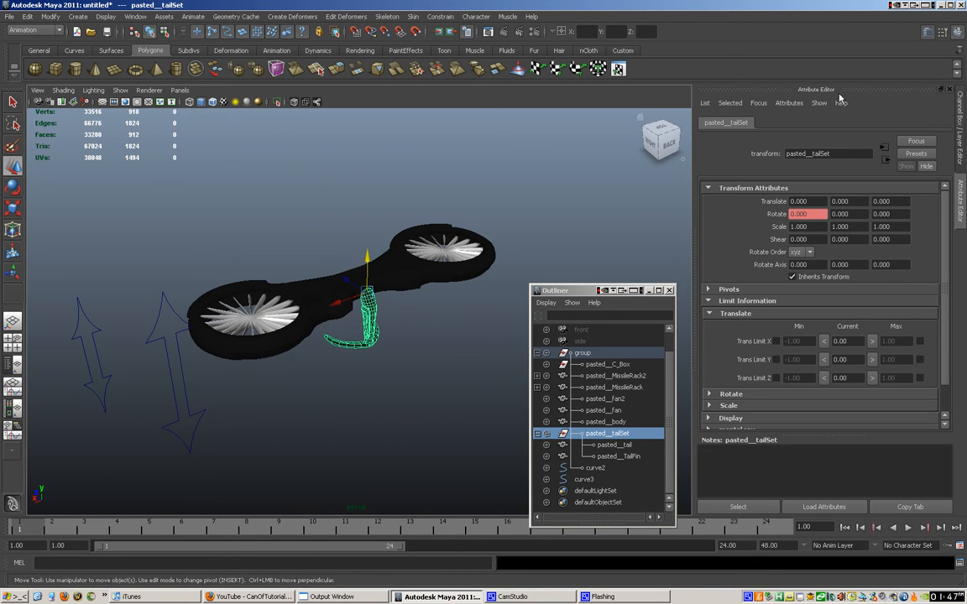
Try rotating pasted__tailSet about 38 degrees around X, and undo the rotation.
left_click(957, 34)
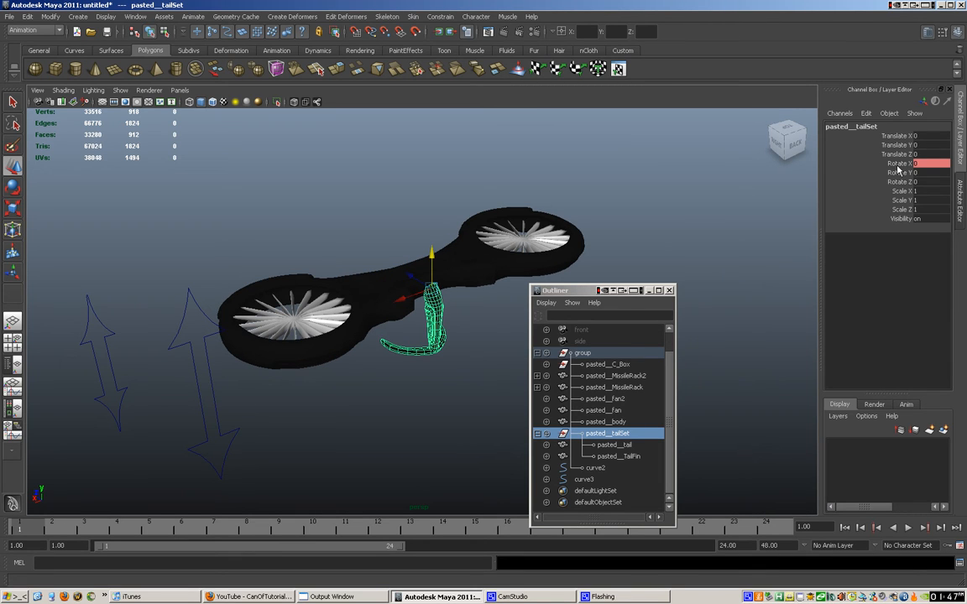
key("e")
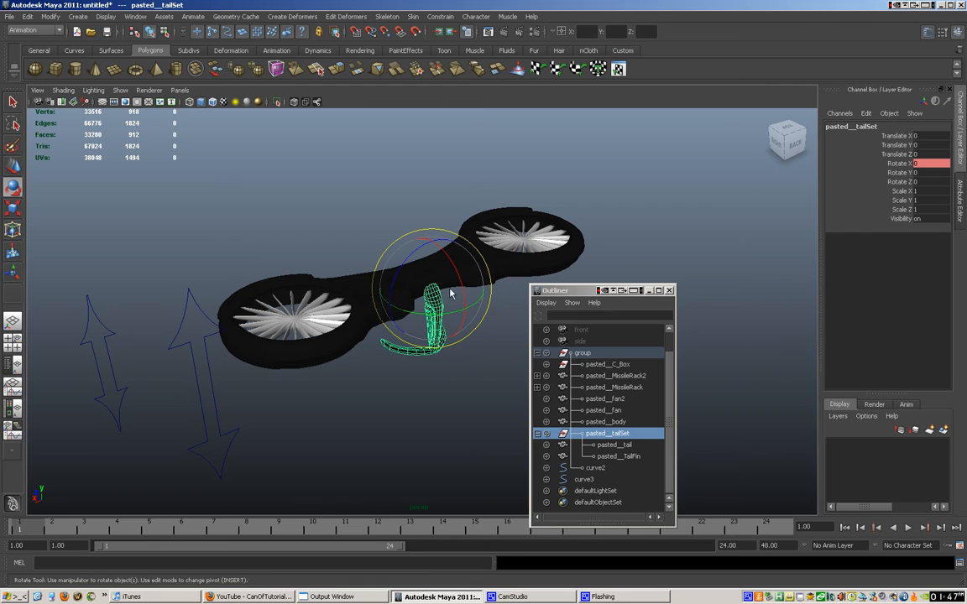
left_click_drag(466, 300, 443, 269)
key("ctrl+z")
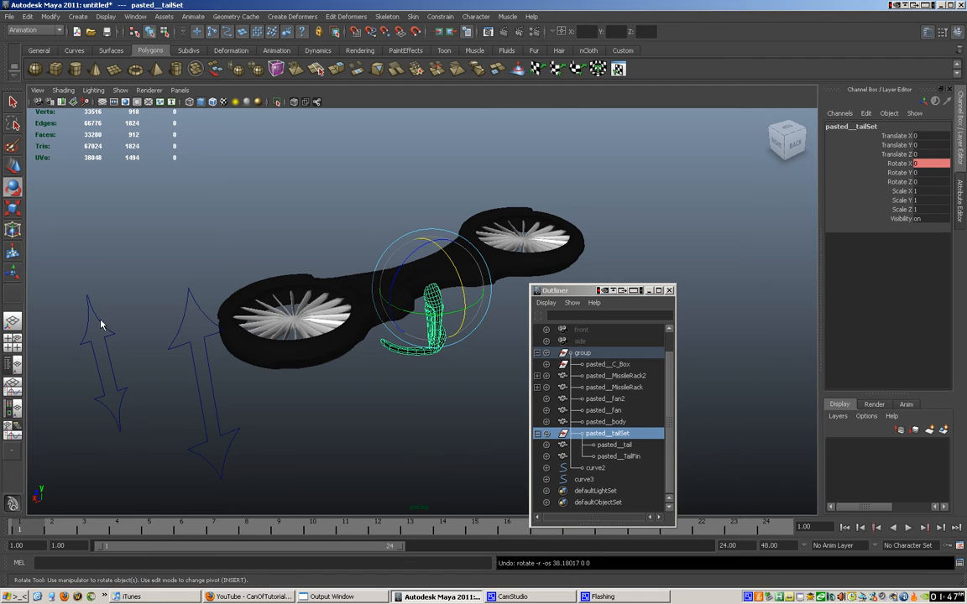
Delete the old control arrow curve2.
left_click_drag(68, 289, 119, 426)
key("Delete")
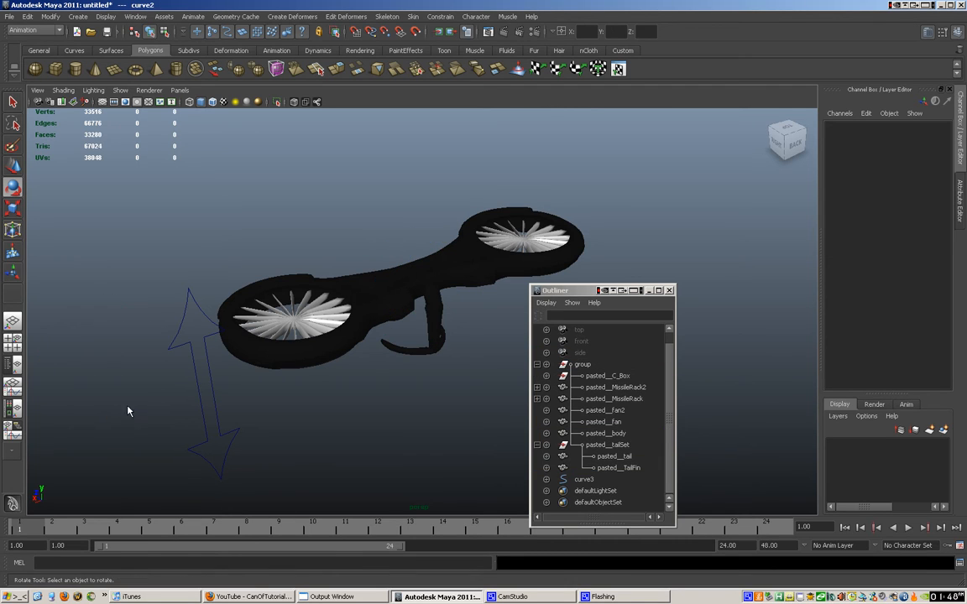
Open Set Driven Key for pasted__tailSet with Rotate X as the driven attribute.
left_click(606, 445)
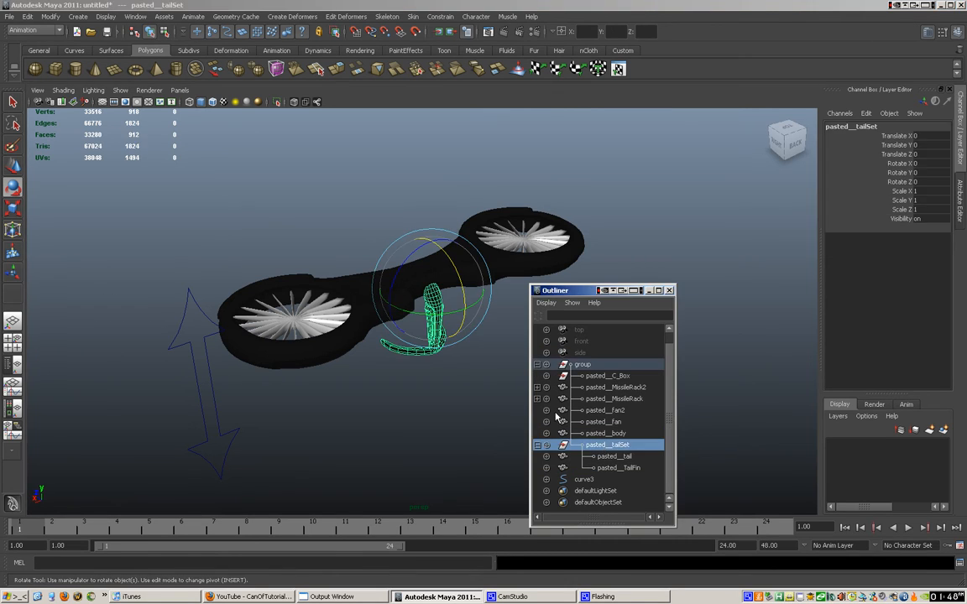
left_click(901, 164)
right_click(900, 167)
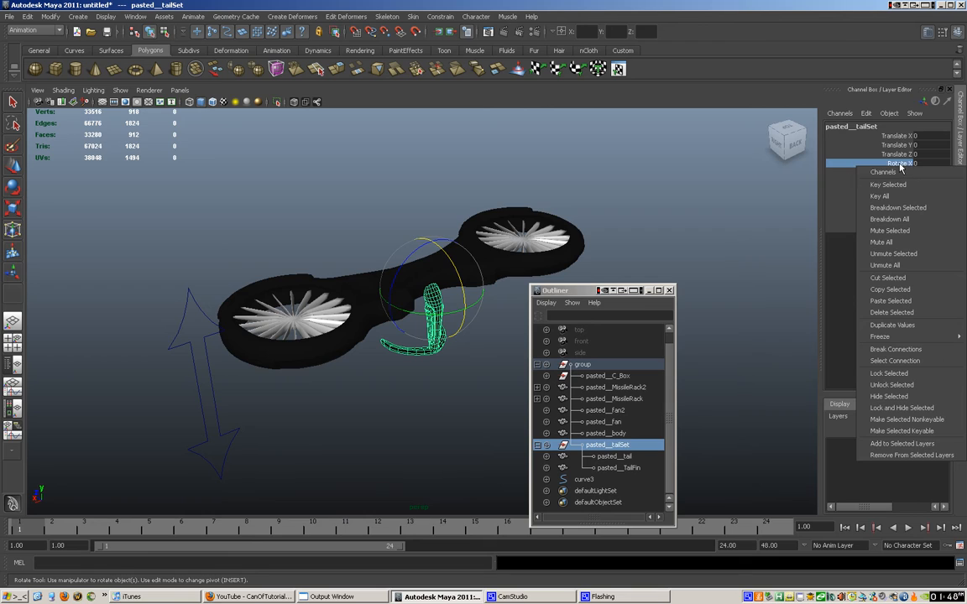
right_click(901, 167)
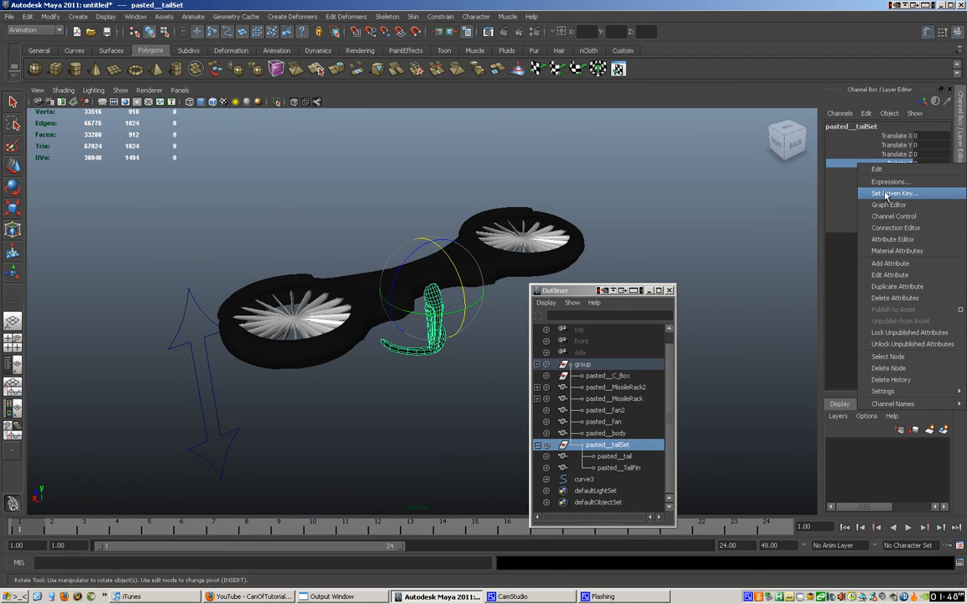
left_click(887, 194)
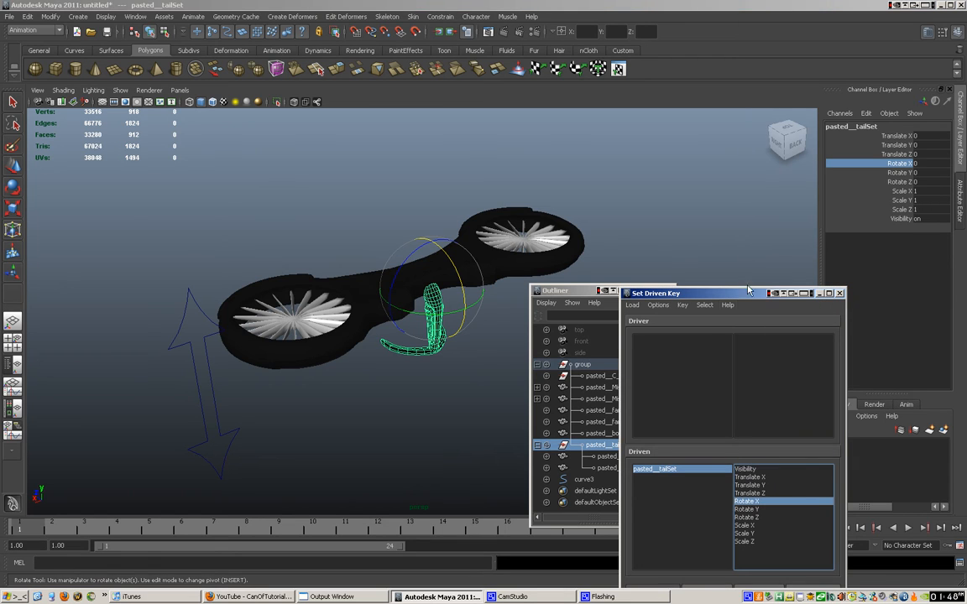
left_click_drag(746, 296, 800, 216)
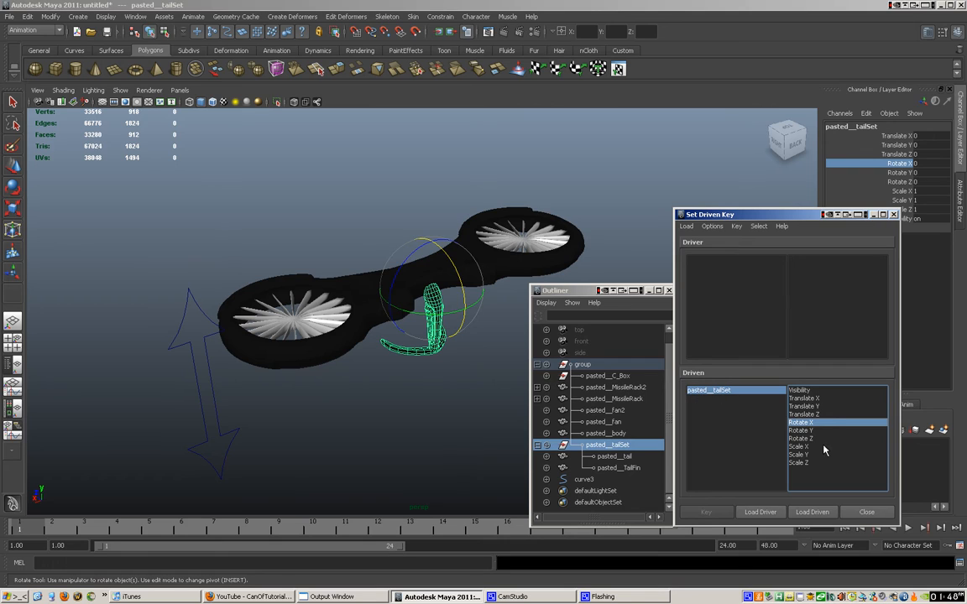
Load curve3 as the driver and choose Translate Y as its driving attribute.
left_click(210, 368)
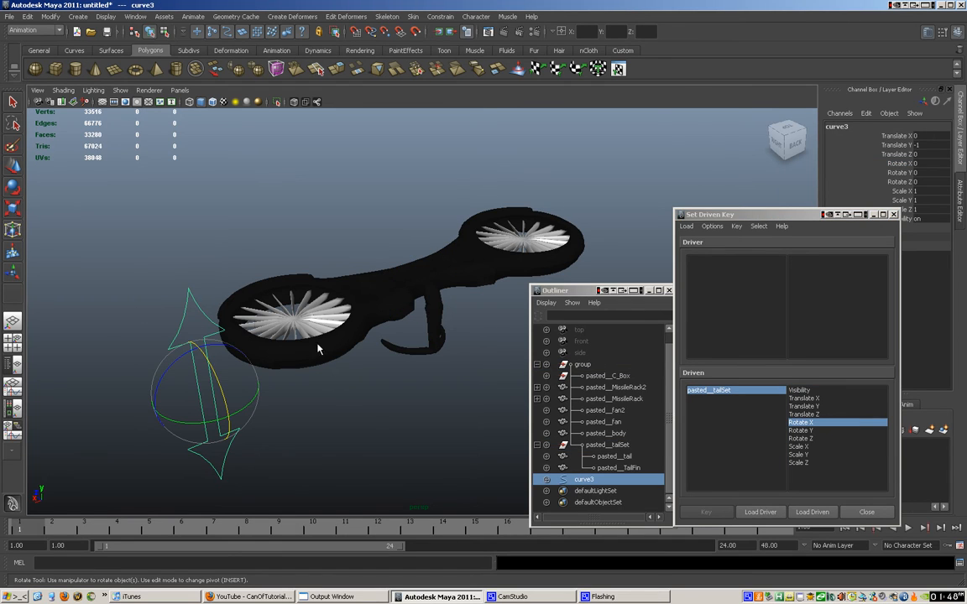
key("w")
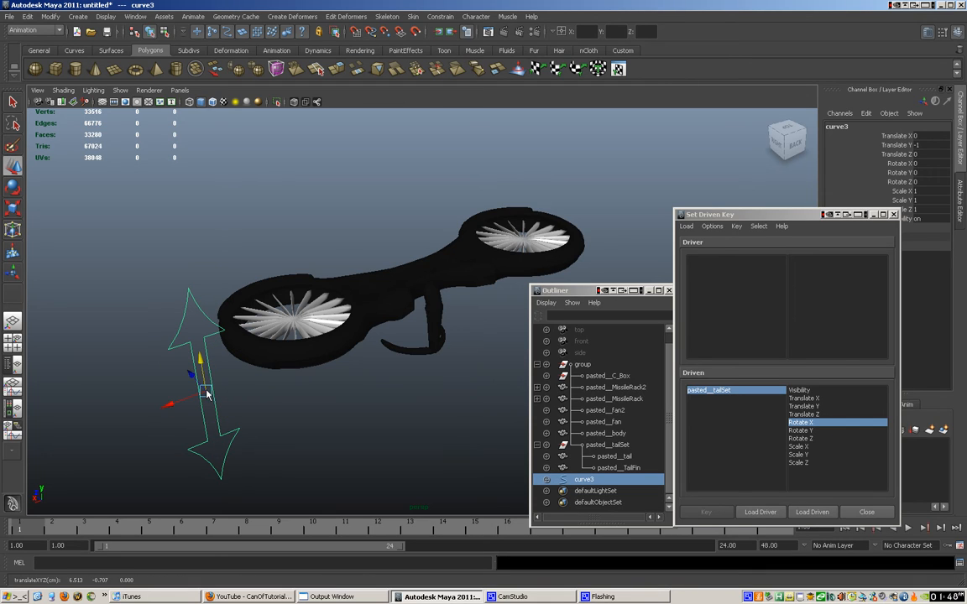
left_click(761, 512)
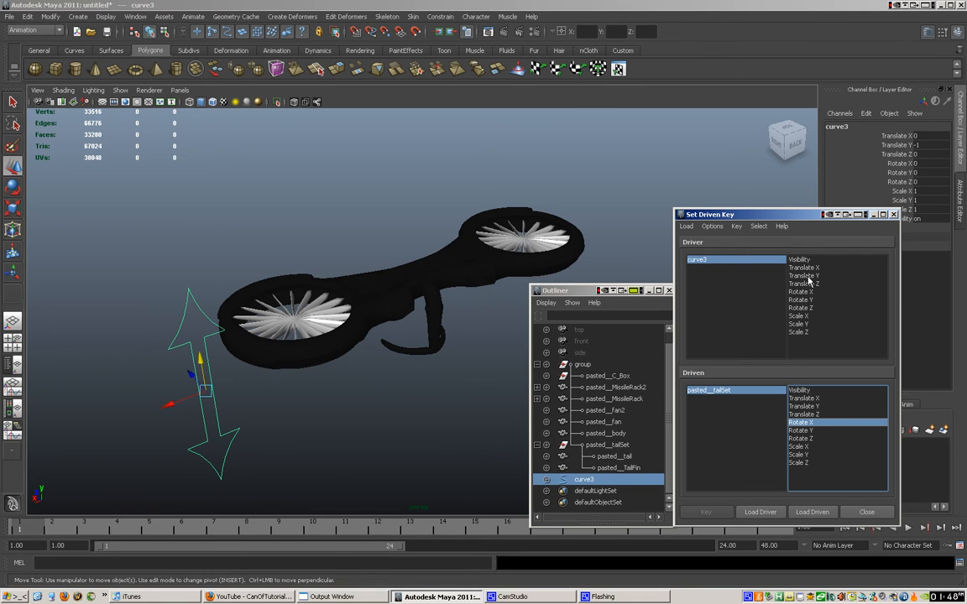
left_click(804, 276)
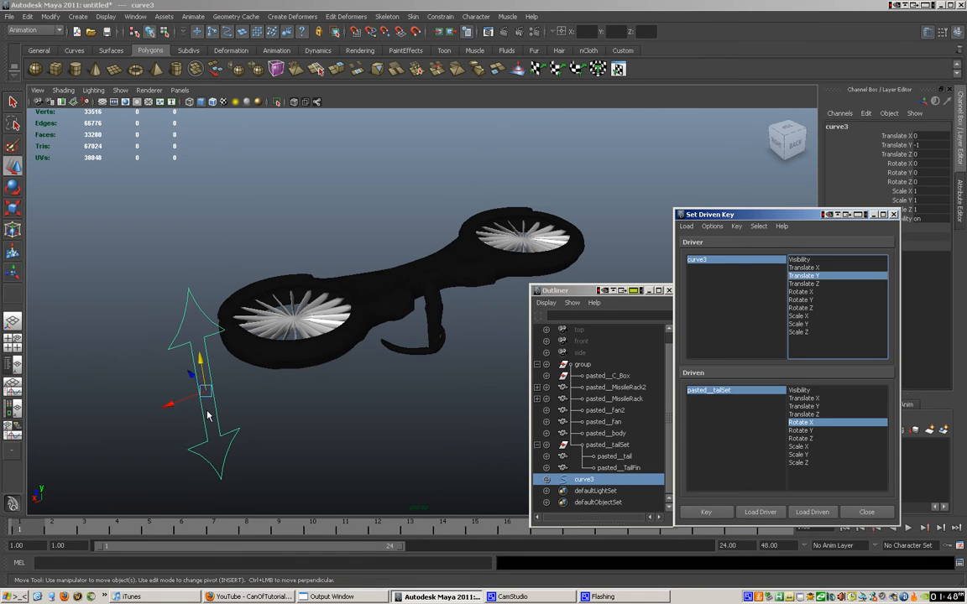
Key pasted__tailSet's Rotate X at 0 with curve3 at Translate Y -1, and at about 103 degrees with curve3 at Translate Y 1.
left_click(708, 513)
left_click_drag(203, 363, 165, 157)
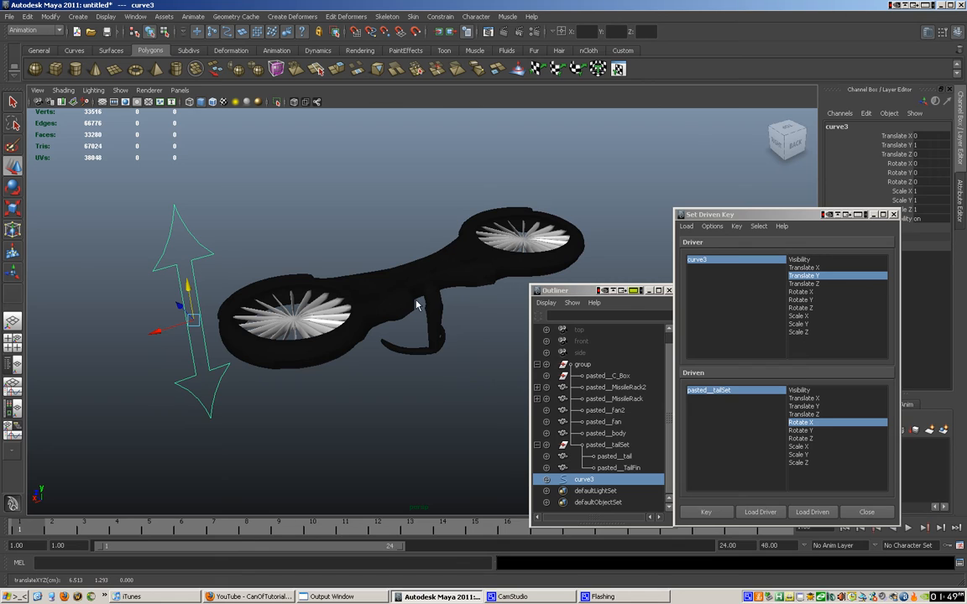
left_click(603, 451)
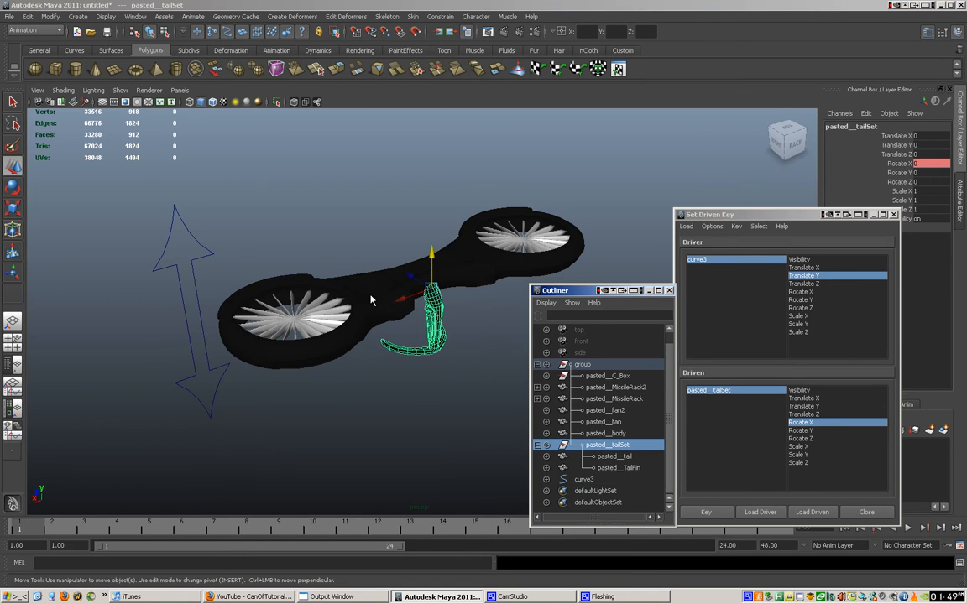
key("e")
left_click_drag(419, 262, 404, 225)
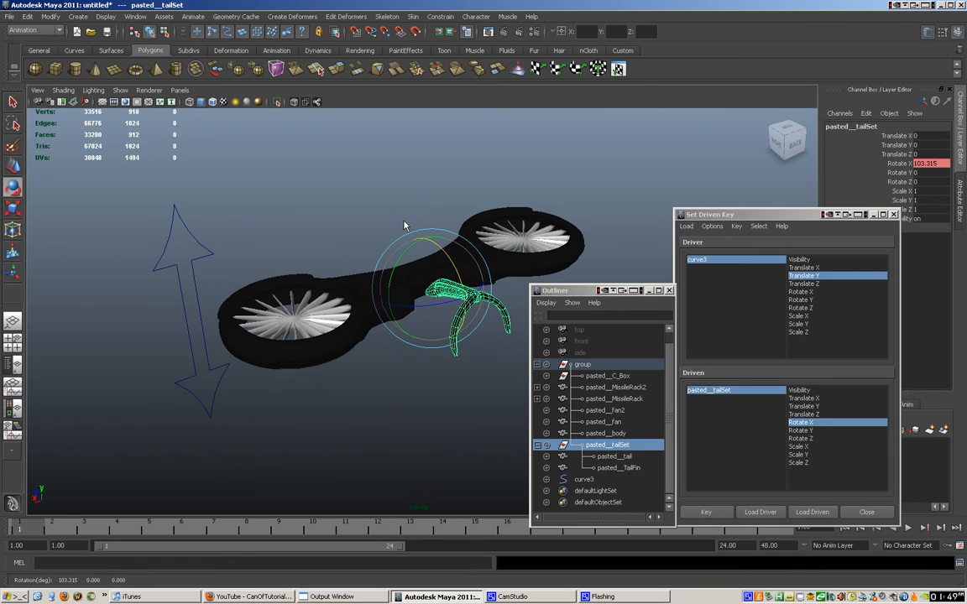
left_click(712, 520)
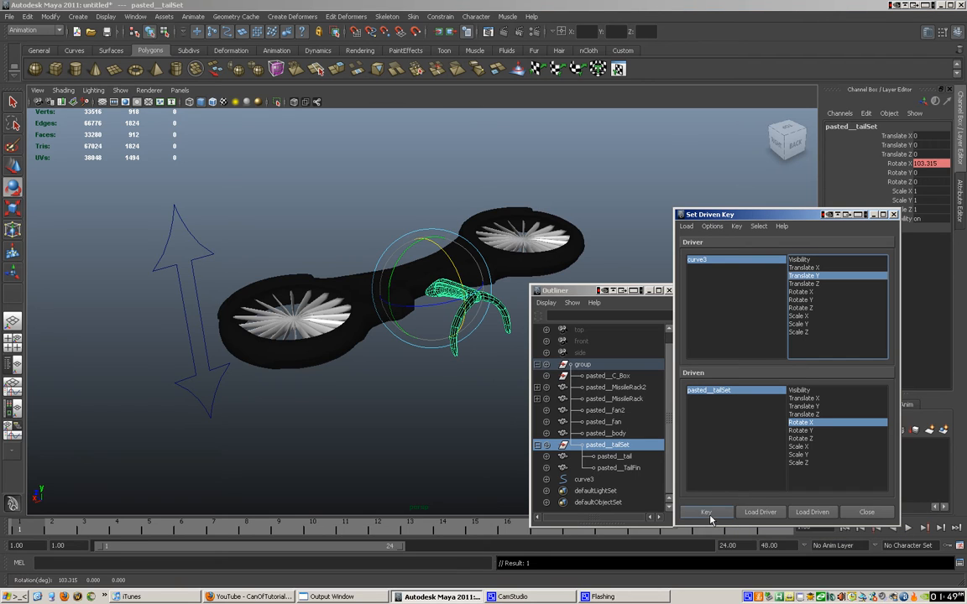
Test the tail rig by sliding curve3 between Translate Y 1 and -1, checking how the tail and tail fin follow.
left_click(189, 278)
key("w")
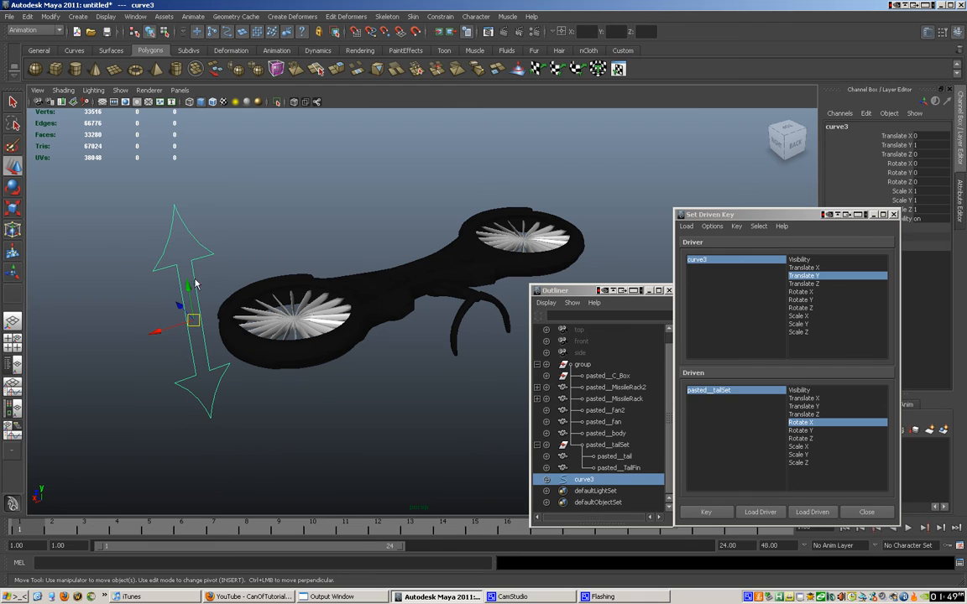
left_click_drag(190, 292, 194, 322)
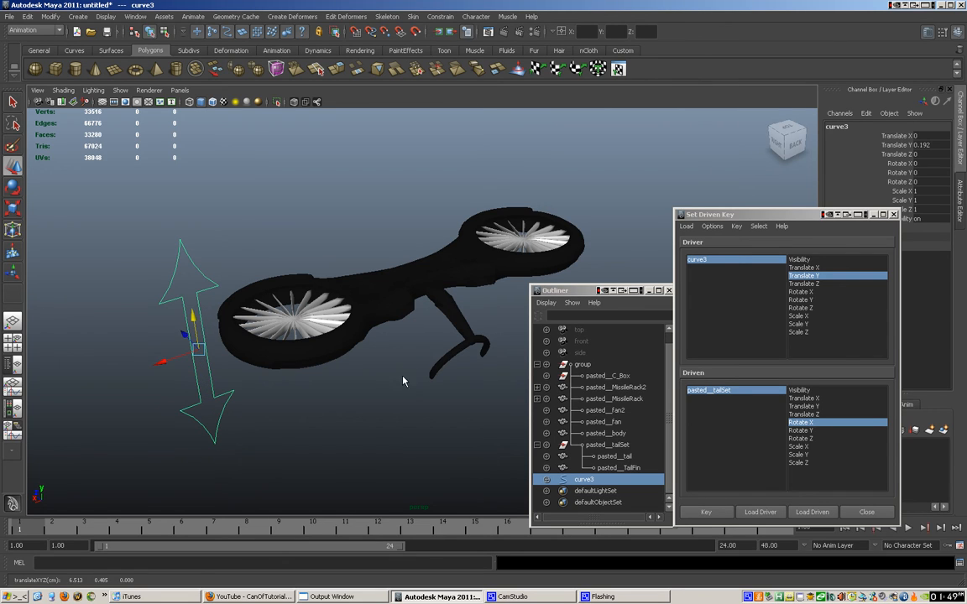
left_click(446, 365)
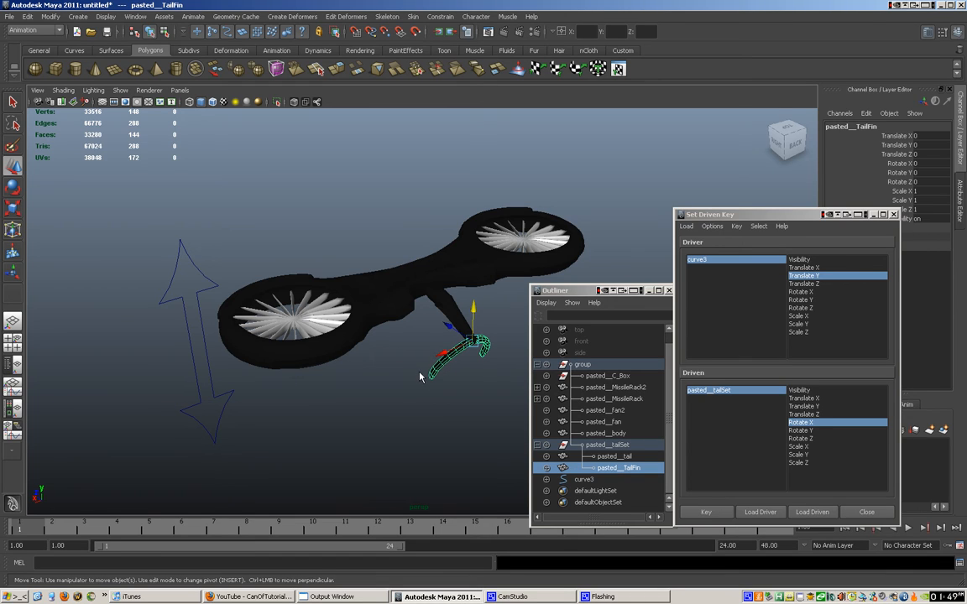
left_click(449, 304)
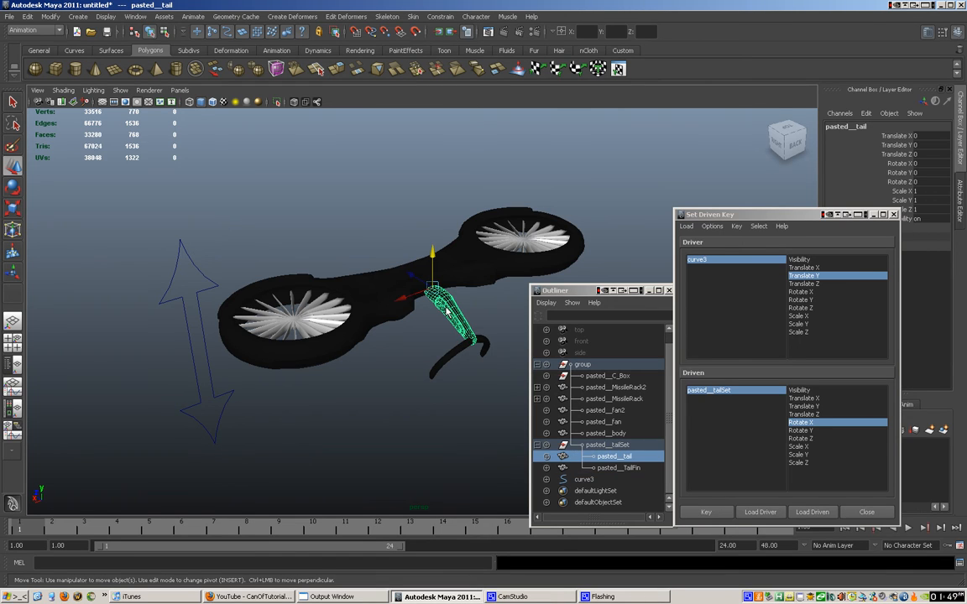
left_click(209, 366)
left_click_drag(211, 384, 217, 433)
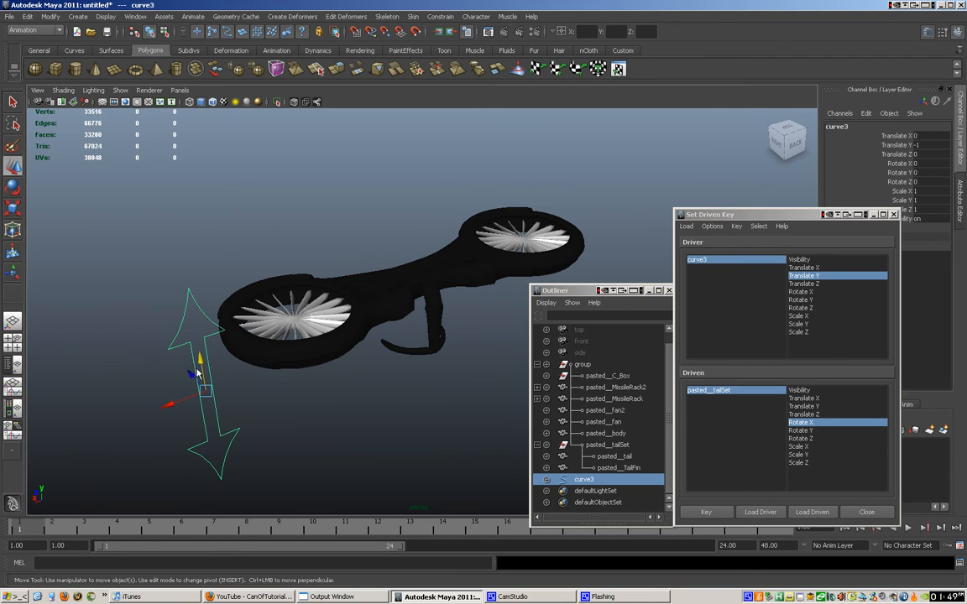
left_click_drag(201, 371, 191, 298)
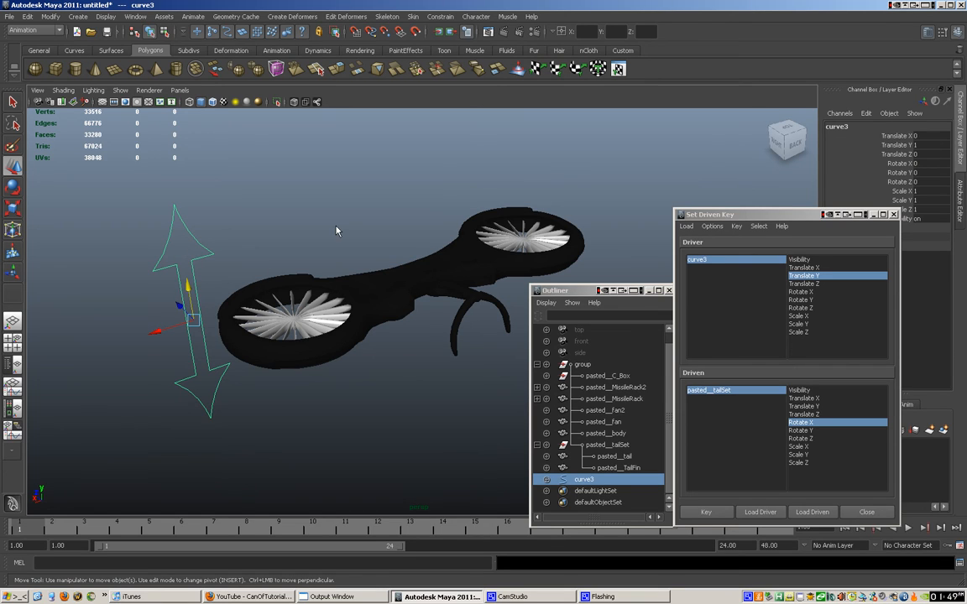
Set curve3's Translate Y to 0.
left_click(921, 146)
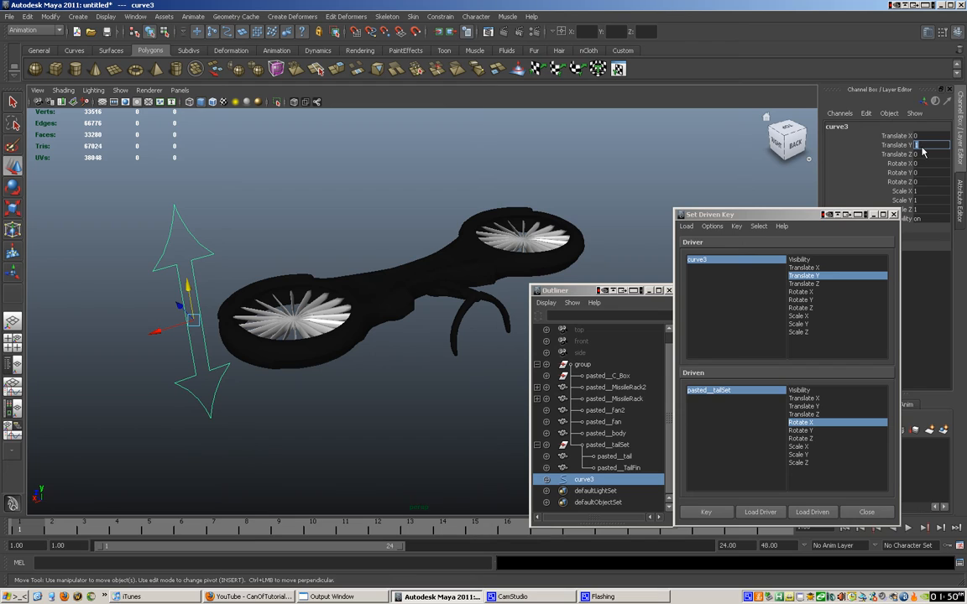
type("0")
key("Return")
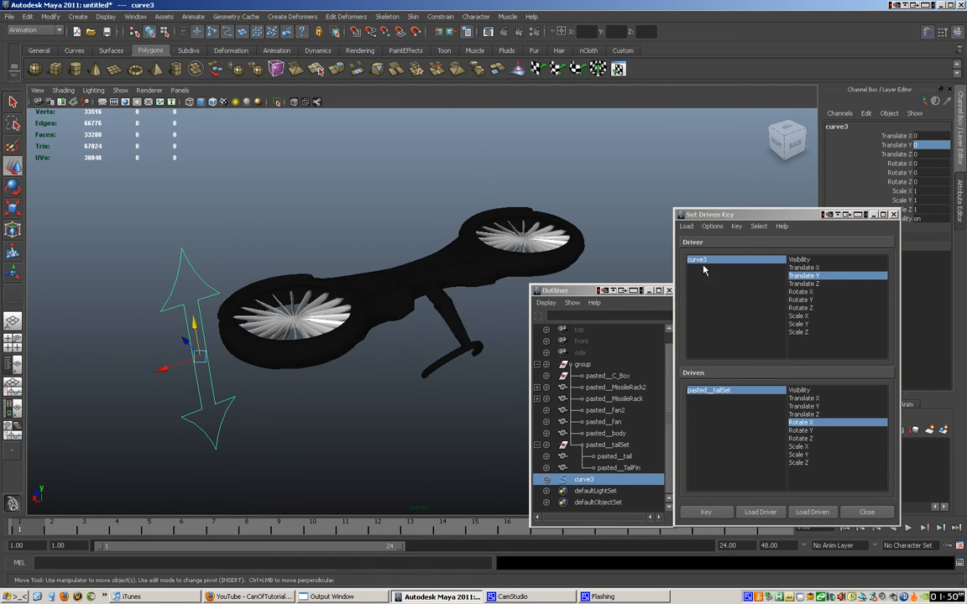
Load pasted__TailFin as the driven object and key its Rotate X at 0 against curve3's Translate Y.
left_click(435, 377)
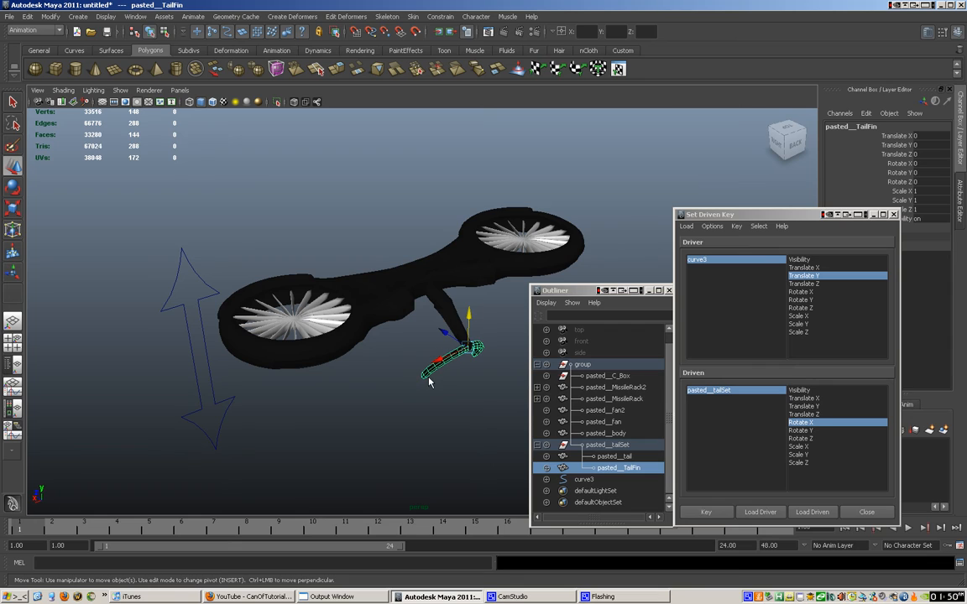
left_click(811, 512)
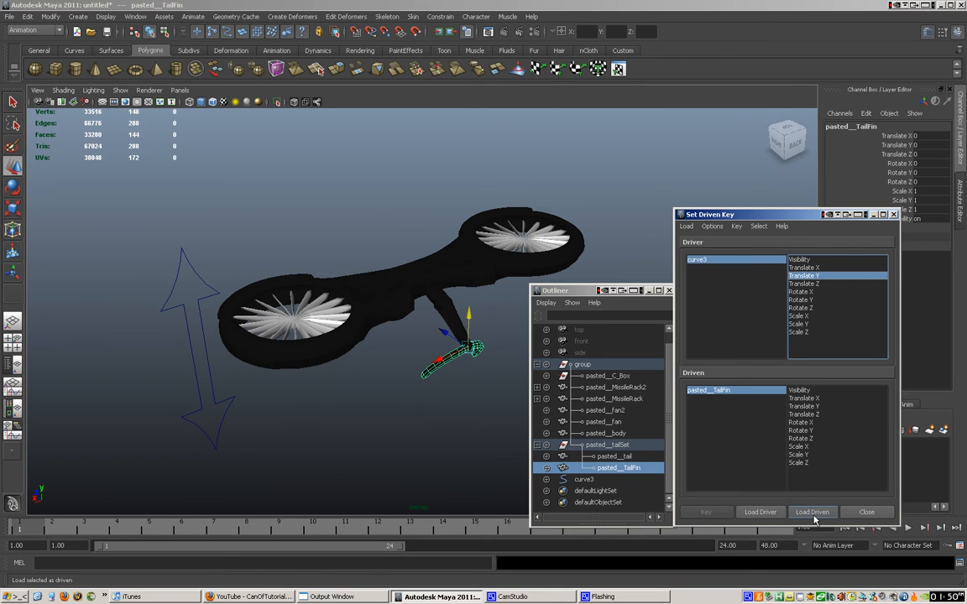
left_click(705, 394)
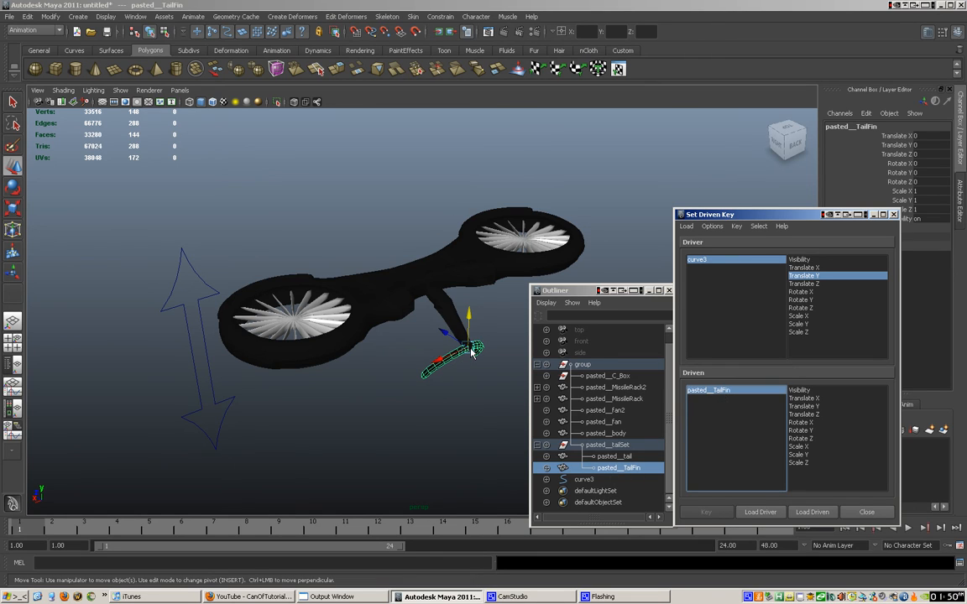
left_click(801, 423)
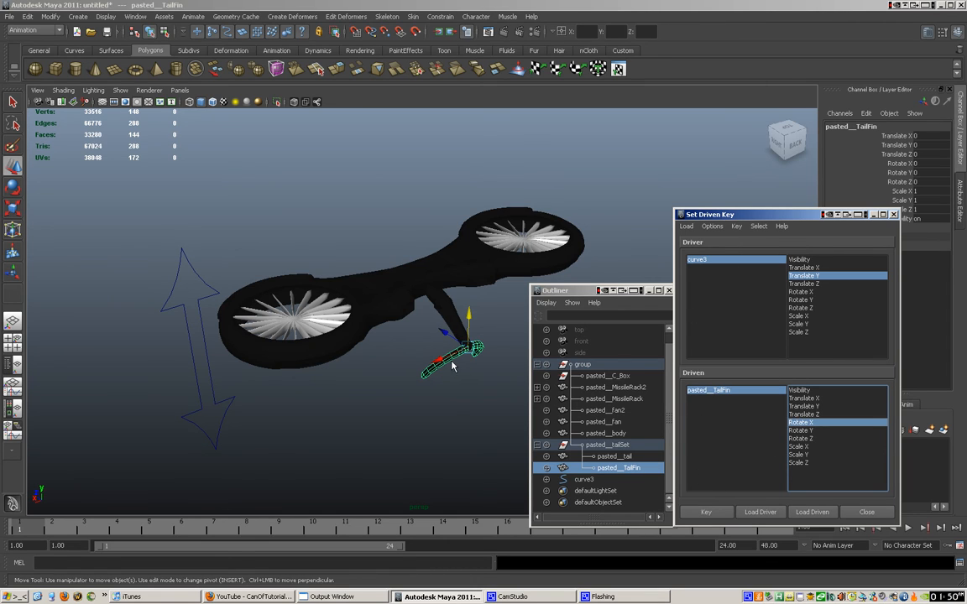
left_click(711, 514)
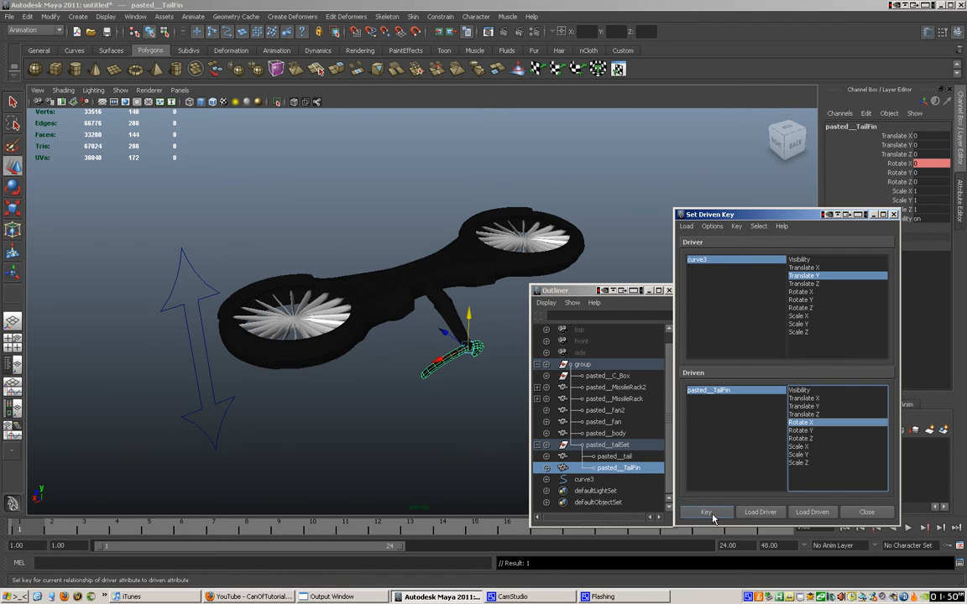
Raise curve3 to Translate Y 1, rotate pasted__TailFin about 130 degrees around X, and key that driven pose.
left_click(202, 329)
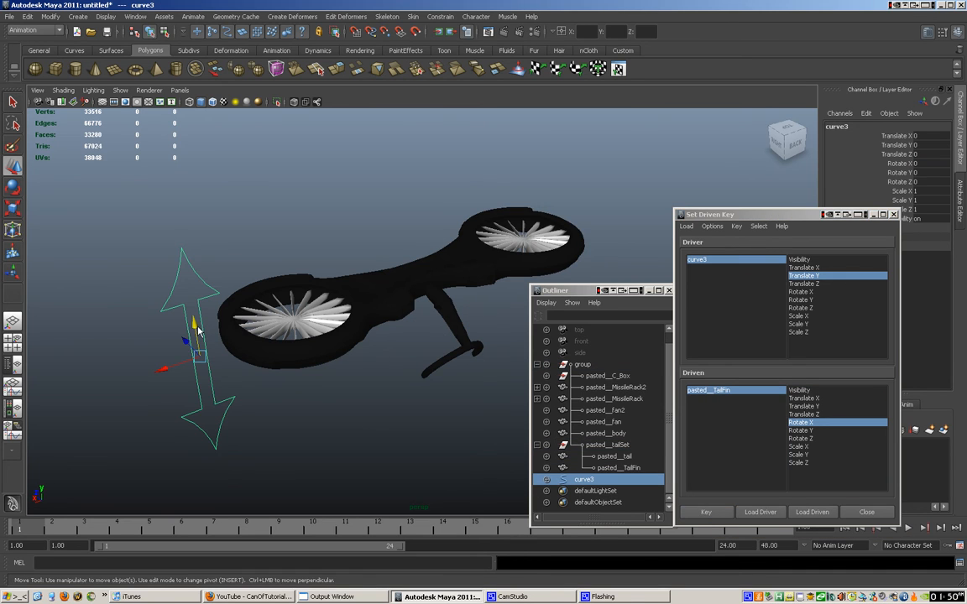
left_click_drag(195, 332, 163, 228)
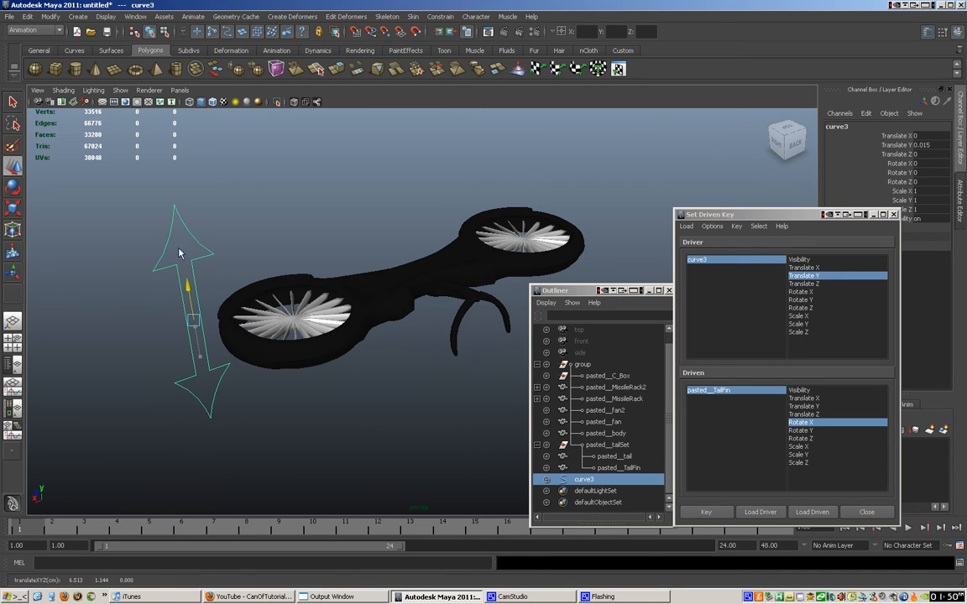
left_click(460, 327)
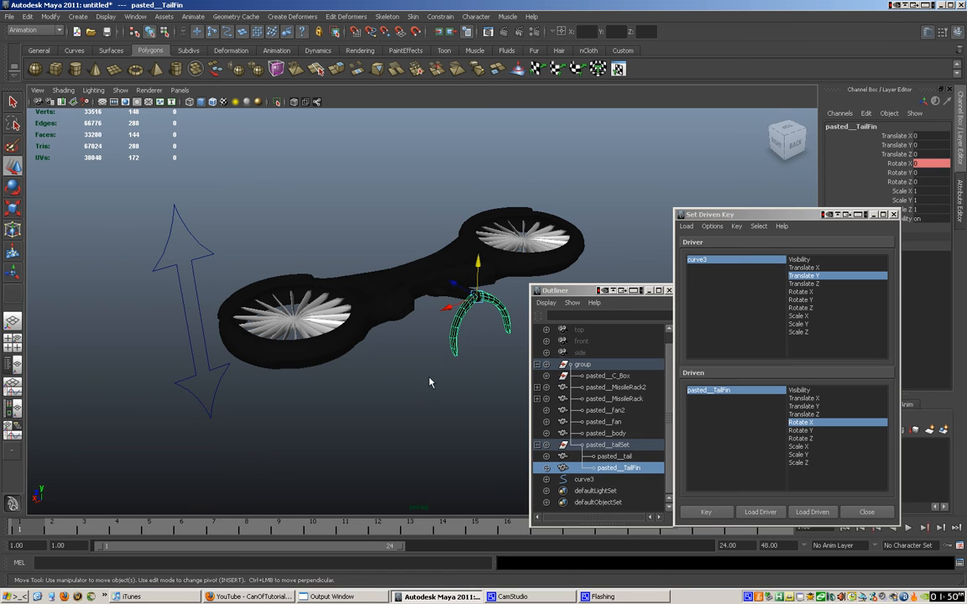
left_click_drag(432, 384, 391, 428, "alt")
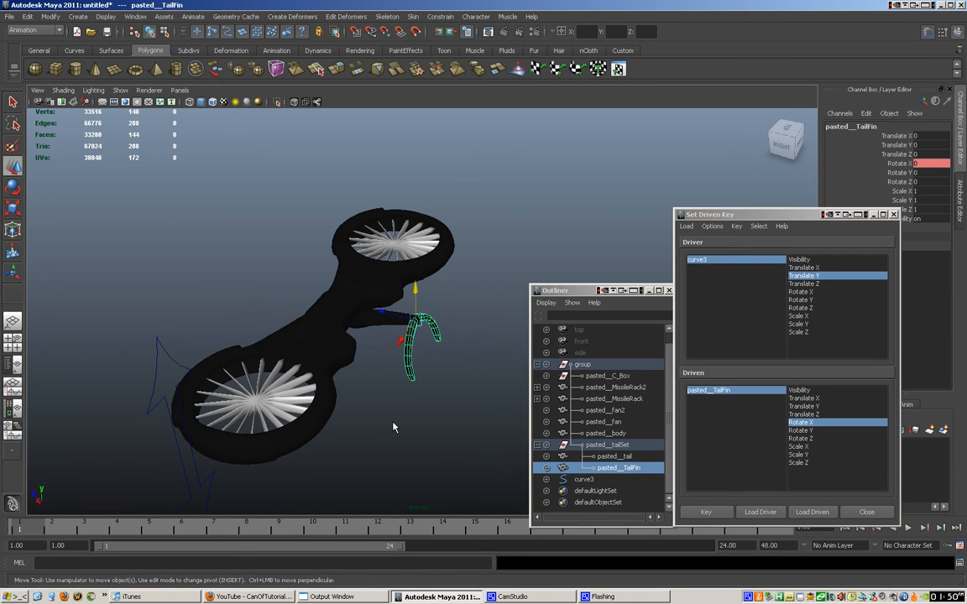
key("e")
left_click_drag(457, 309, 367, 327)
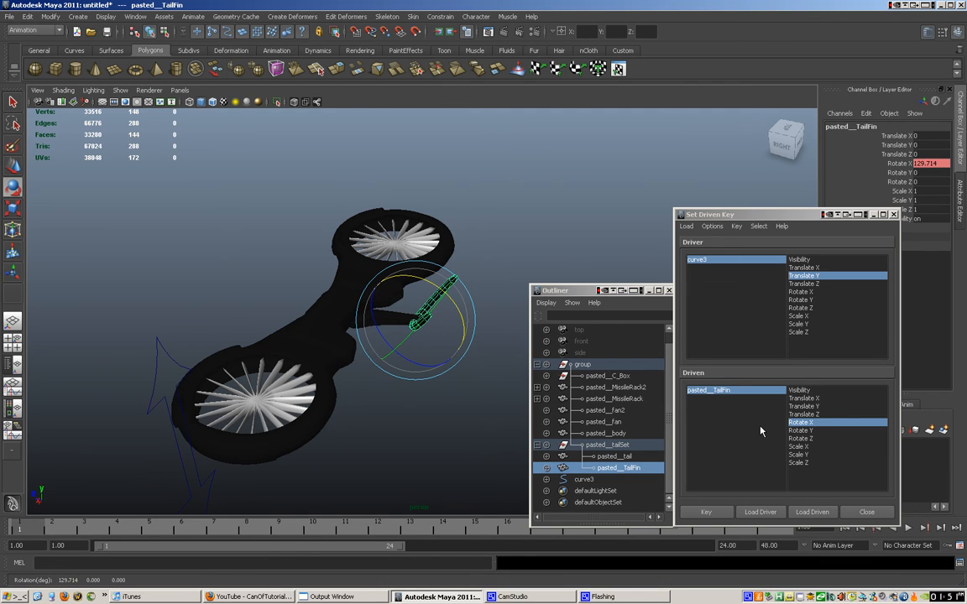
left_click(708, 512)
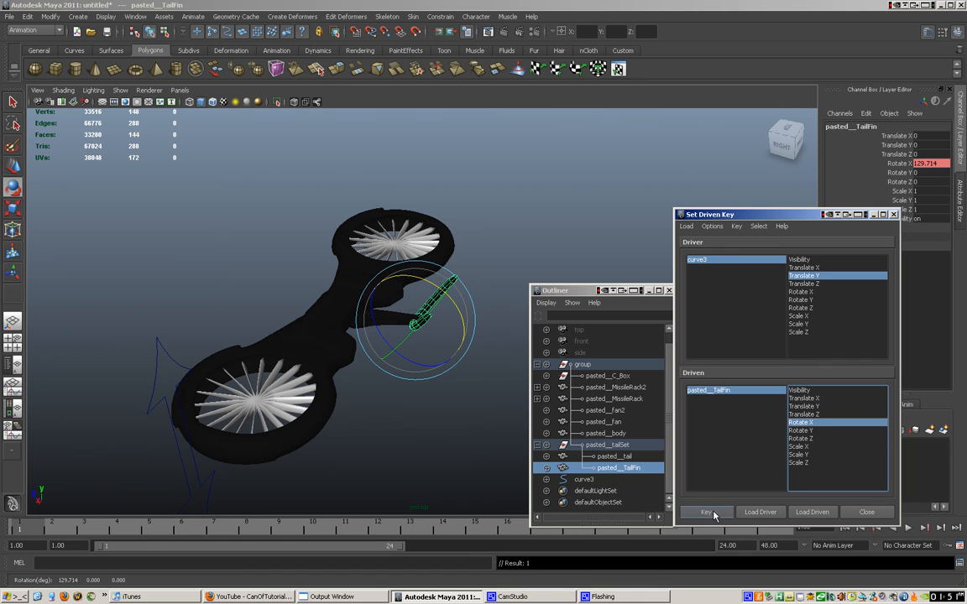
Slide curve3 down and back up along Y and check the combined tail and tail fin motion from several angles.
left_click(155, 388)
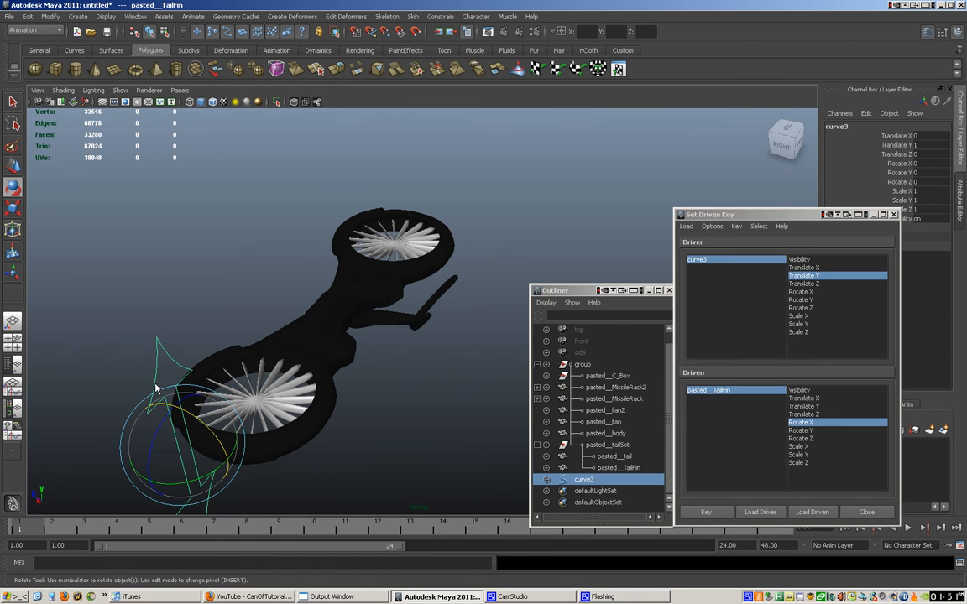
left_click_drag(416, 424, 227, 172, "alt")
key("w")
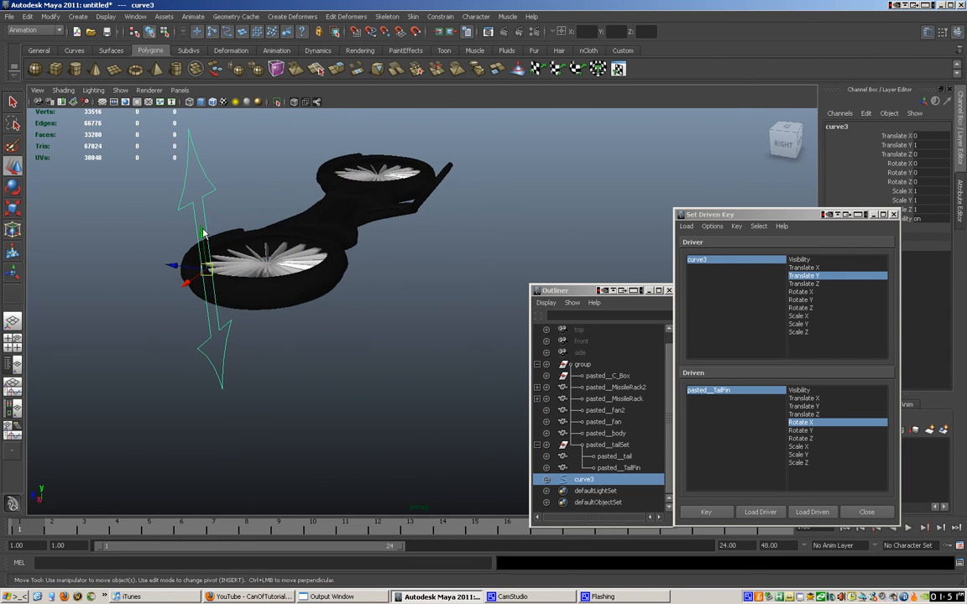
left_click_drag(206, 222, 207, 347)
left_click(344, 295)
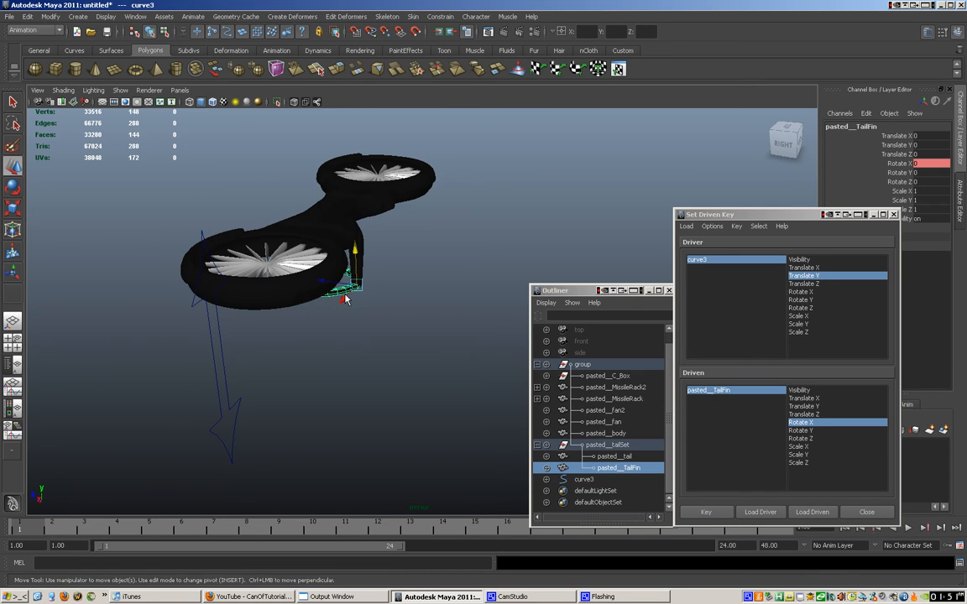
left_click(198, 305)
left_click_drag(214, 343, 189, 288)
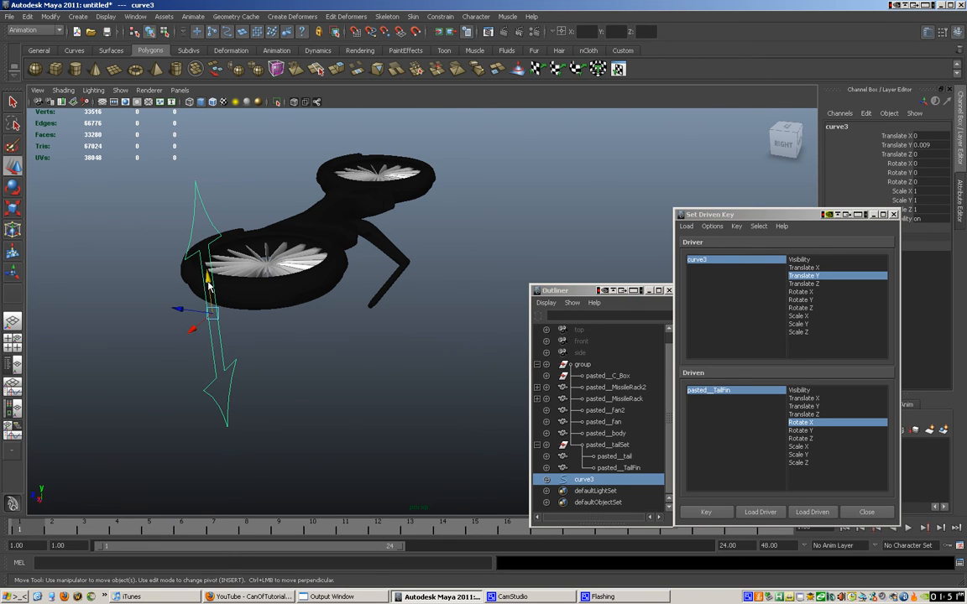
left_click_drag(208, 285, 188, 249)
left_click_drag(200, 328, 313, 384, "alt")
left_click_drag(460, 238, 431, 290, "alt")
left_click_drag(410, 356, 454, 265, "alt")
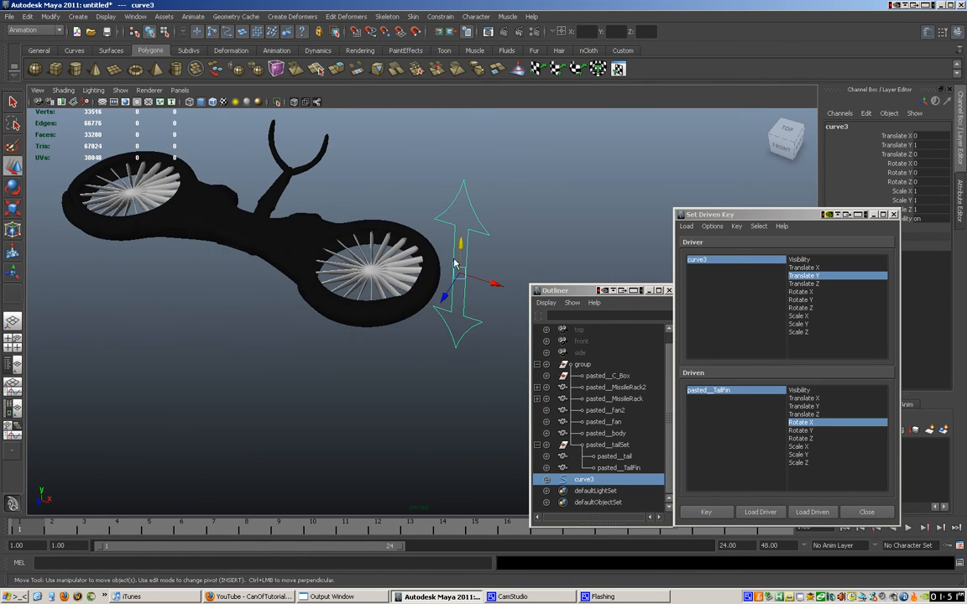
left_click(286, 178)
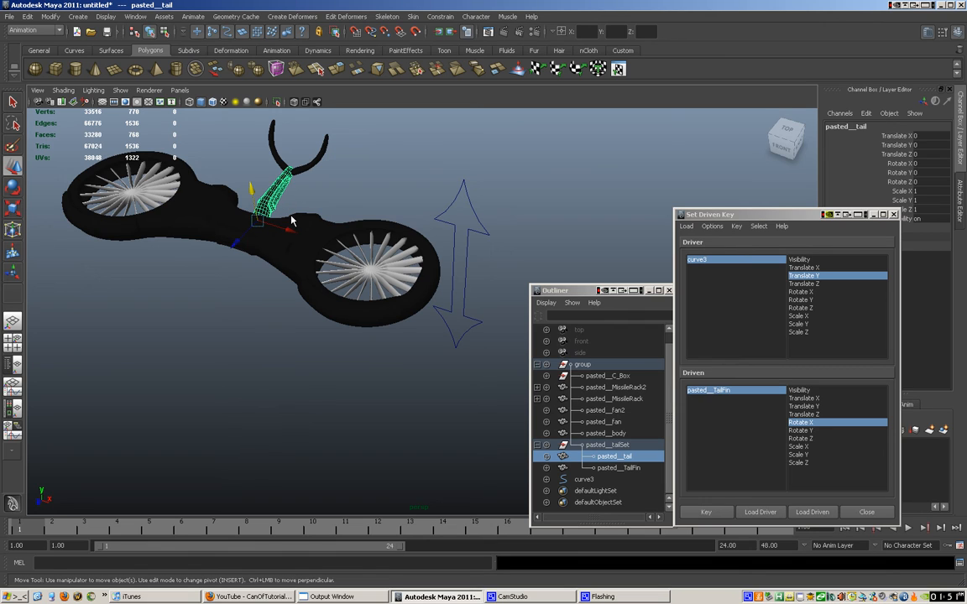
Close the Set Driven Key window and browse to the Mech project's scenes/otherVehicles folder for a scene to open.
left_click(866, 512)
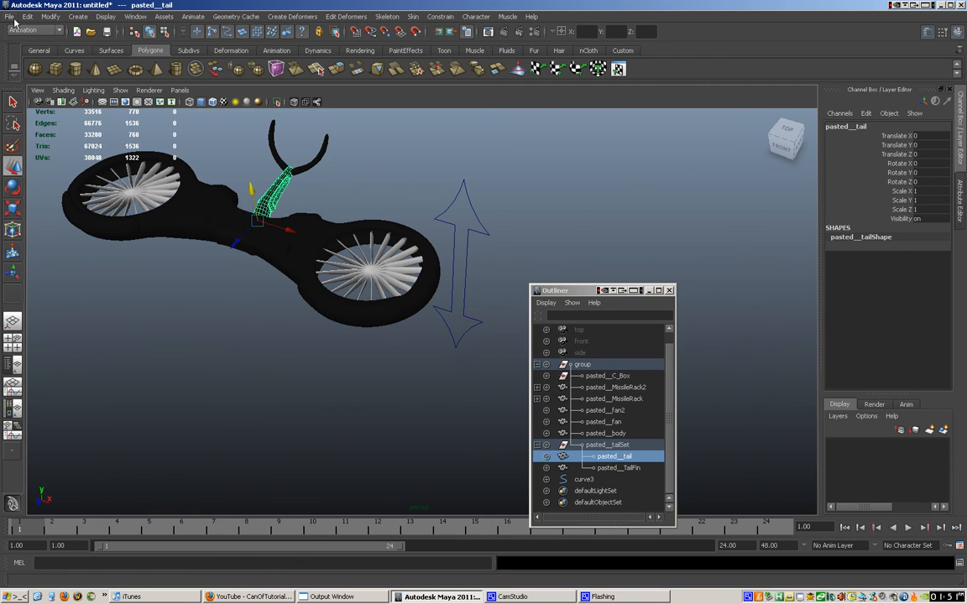
left_click(8, 16)
left_click(31, 46)
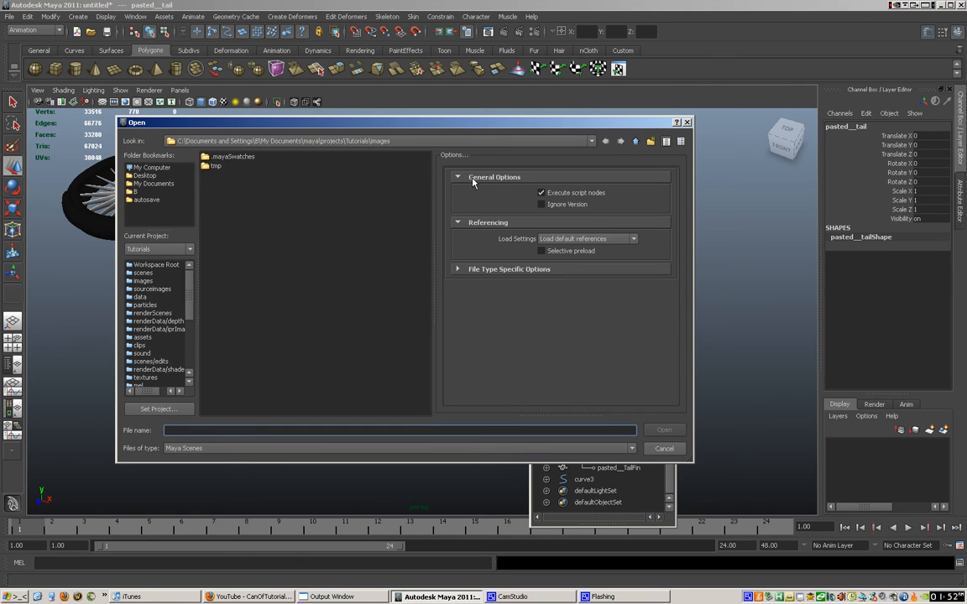
left_click(636, 142)
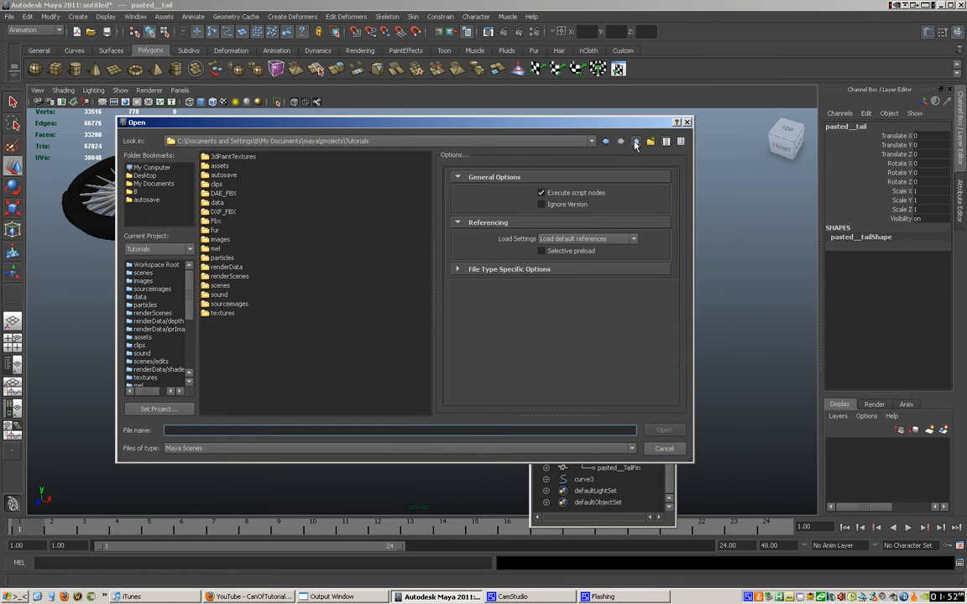
left_click(635, 142)
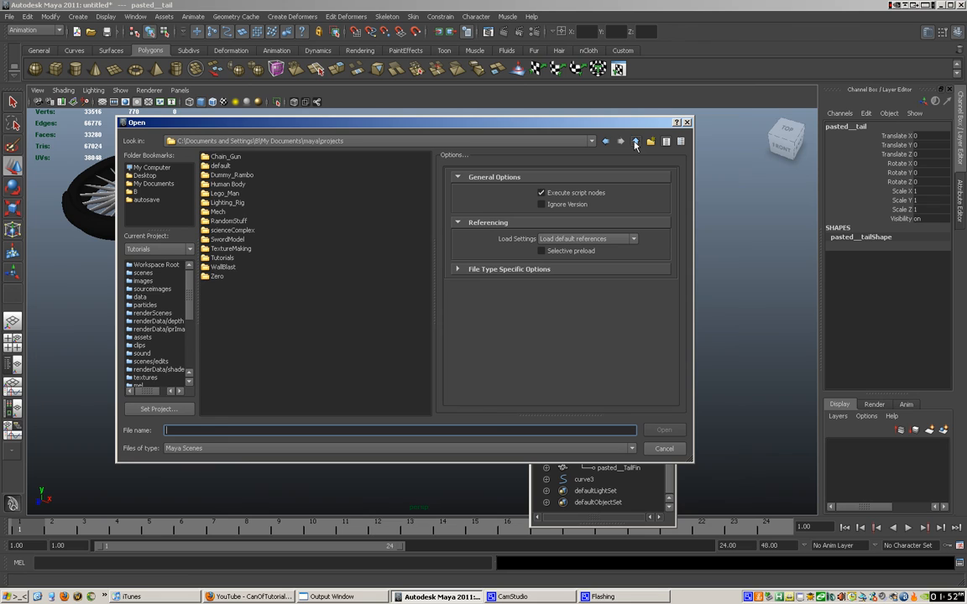
double_click(208, 212)
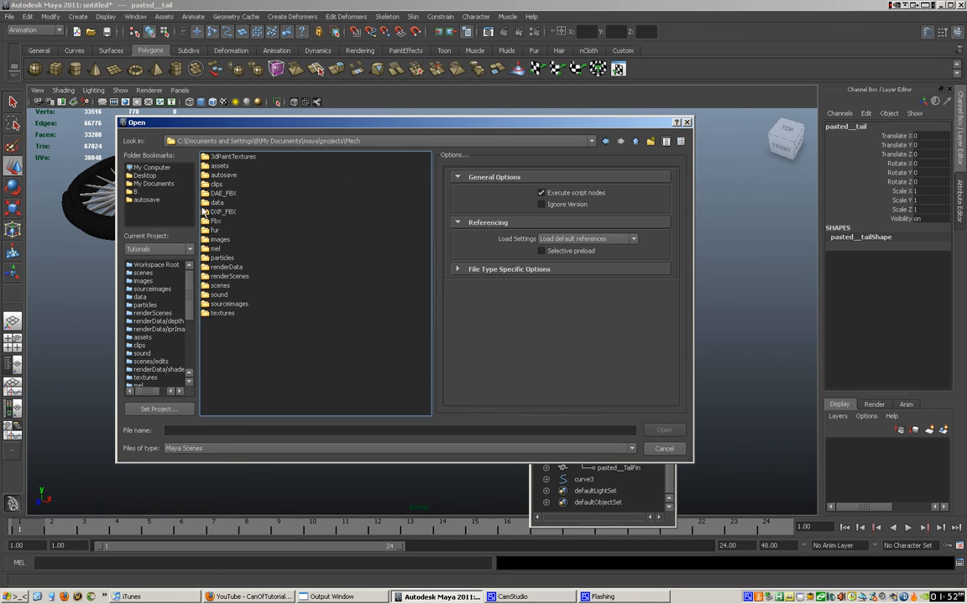
double_click(220, 286)
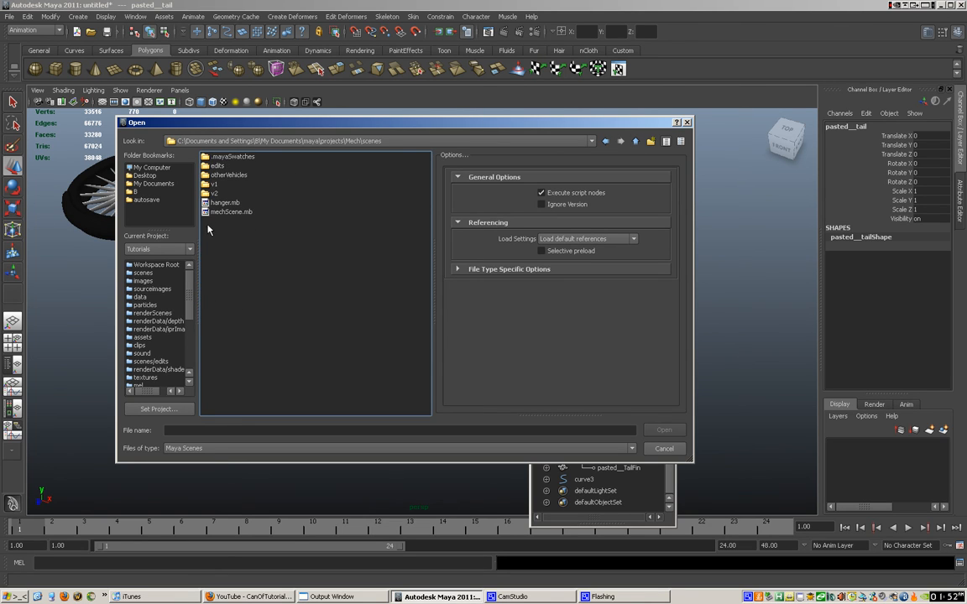
double_click(204, 175)
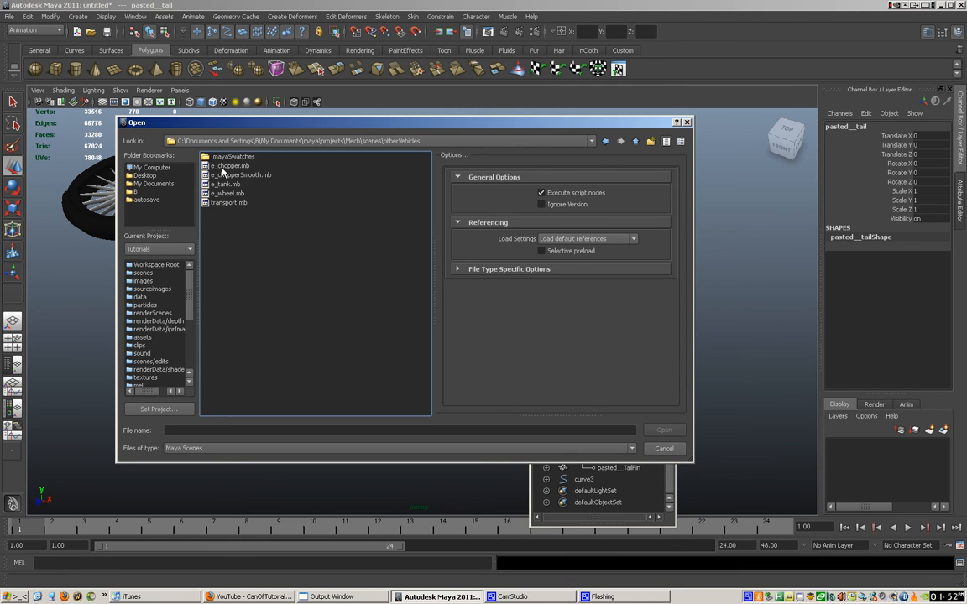
Open the scene e_chopperSmooth.mb from the otherVehicles folder.
double_click(225, 166)
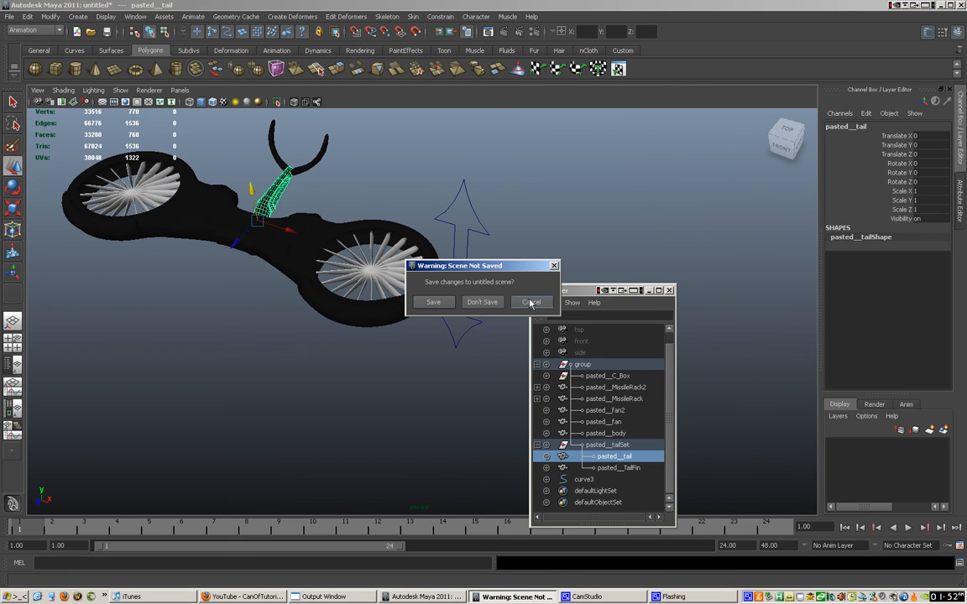
left_click(530, 303)
left_click(8, 16)
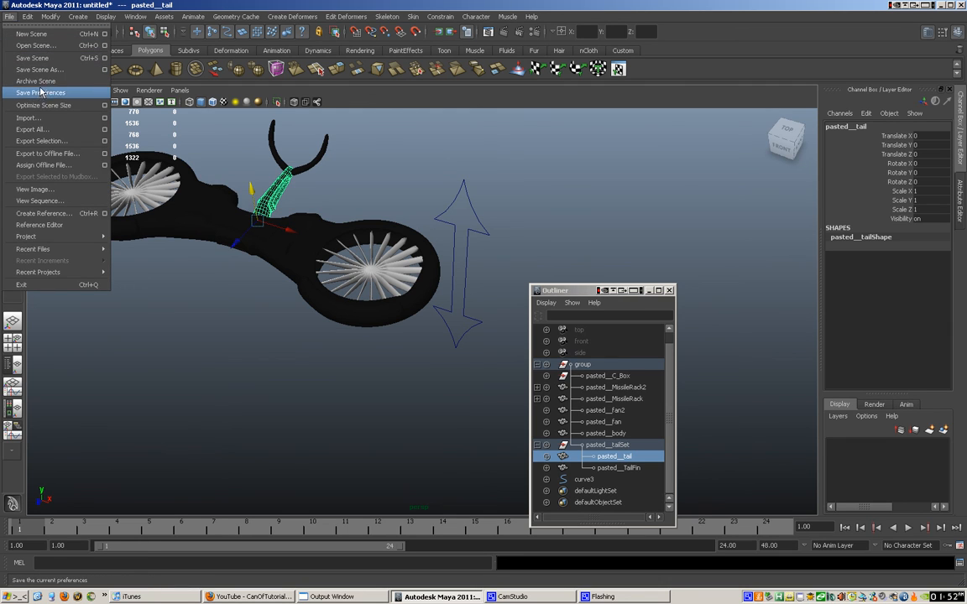
left_click(33, 45)
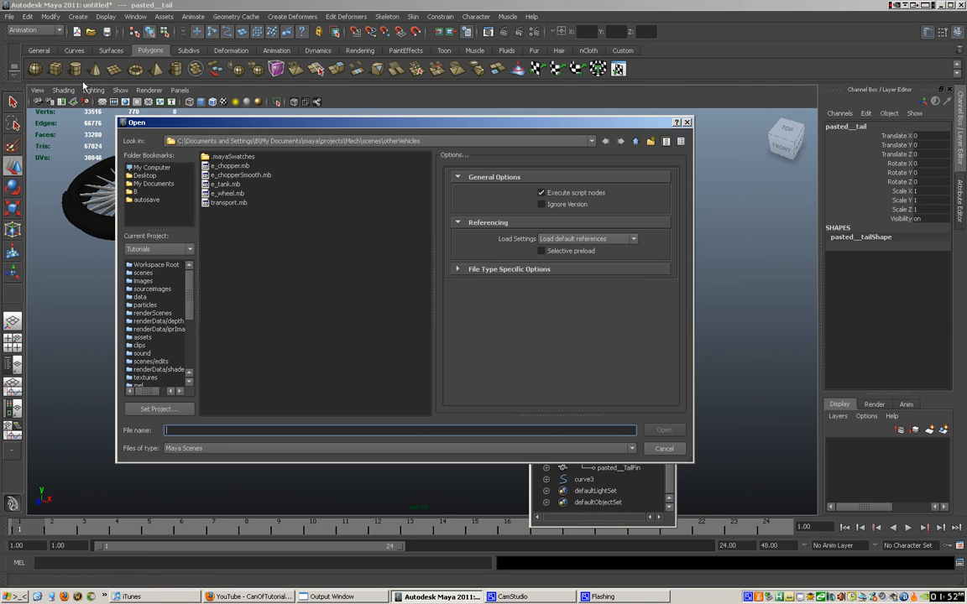
double_click(227, 174)
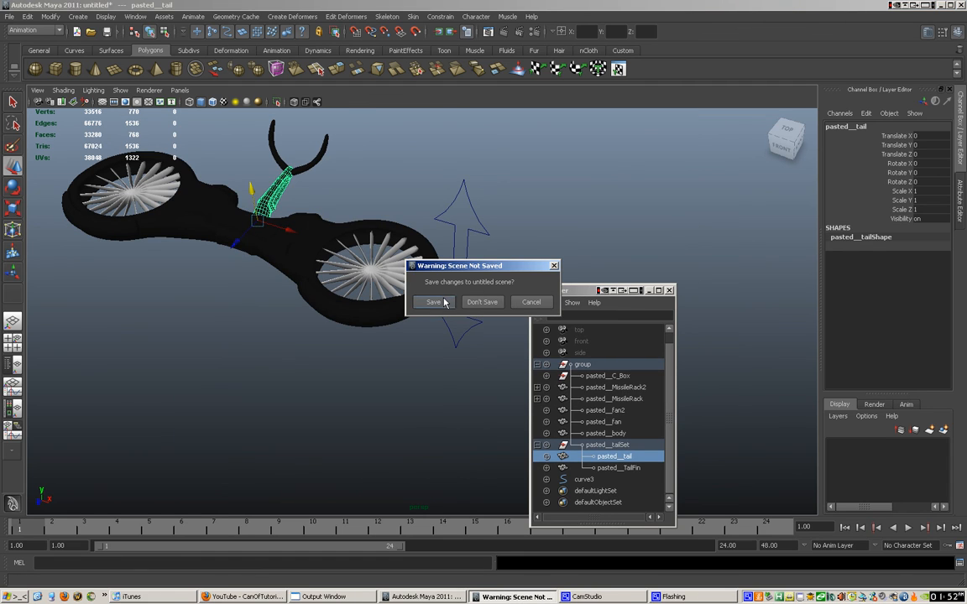
left_click(435, 275)
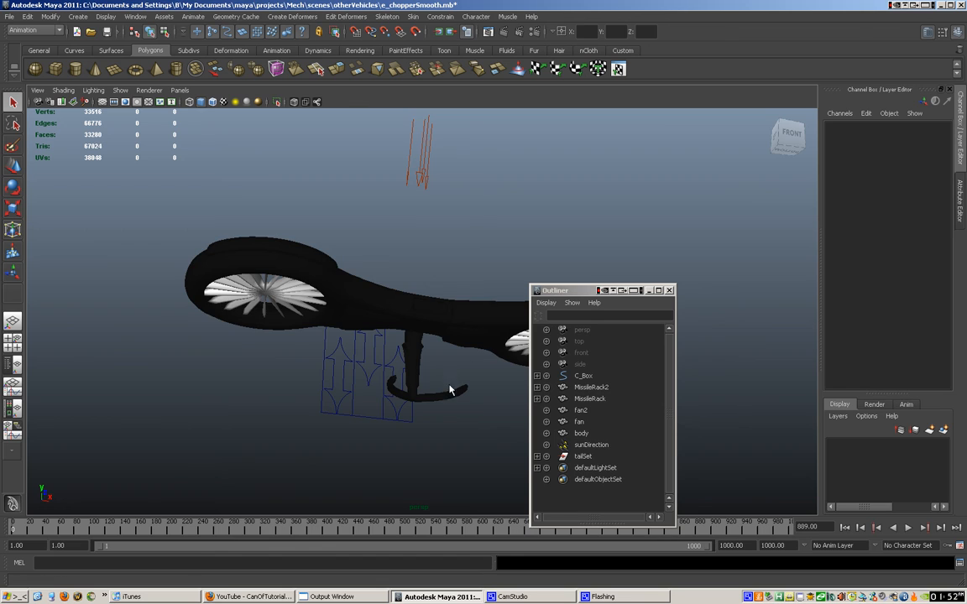
Close the Outliner, raise the C_fans control to Translate Y 1, and play the animation briefly to check the fans.
left_click_drag(449, 389, 315, 371, "alt")
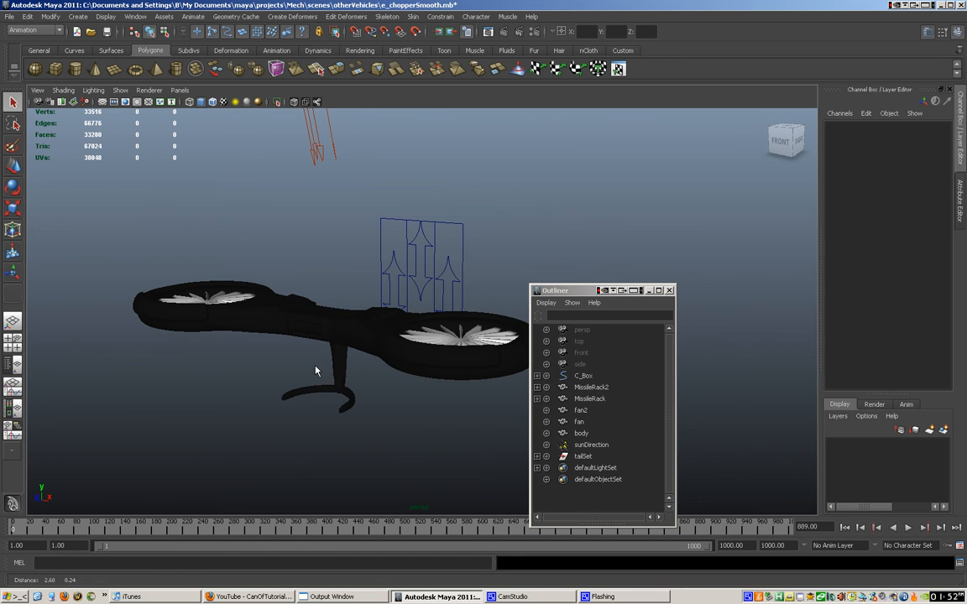
left_click(396, 271)
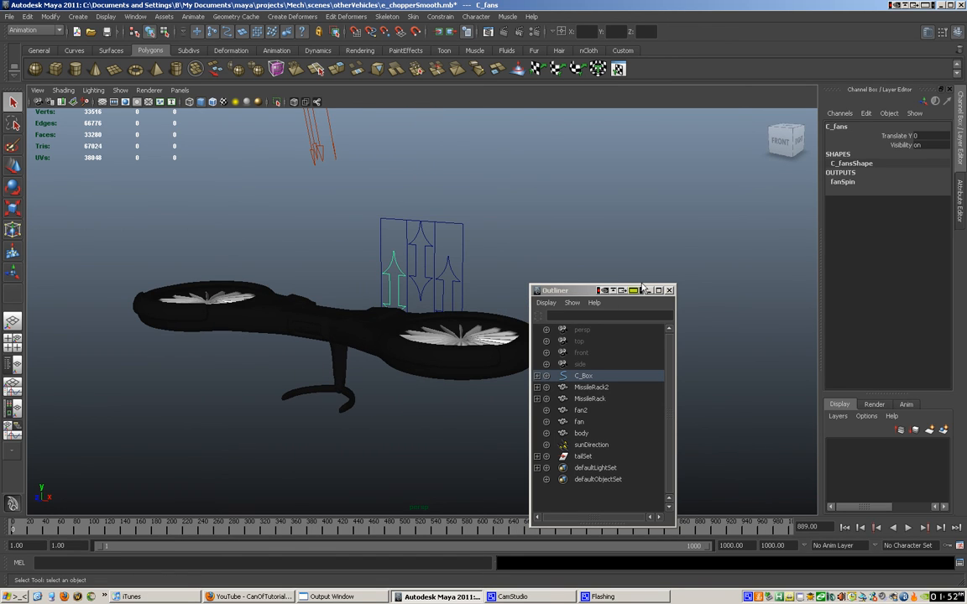
left_click(669, 291)
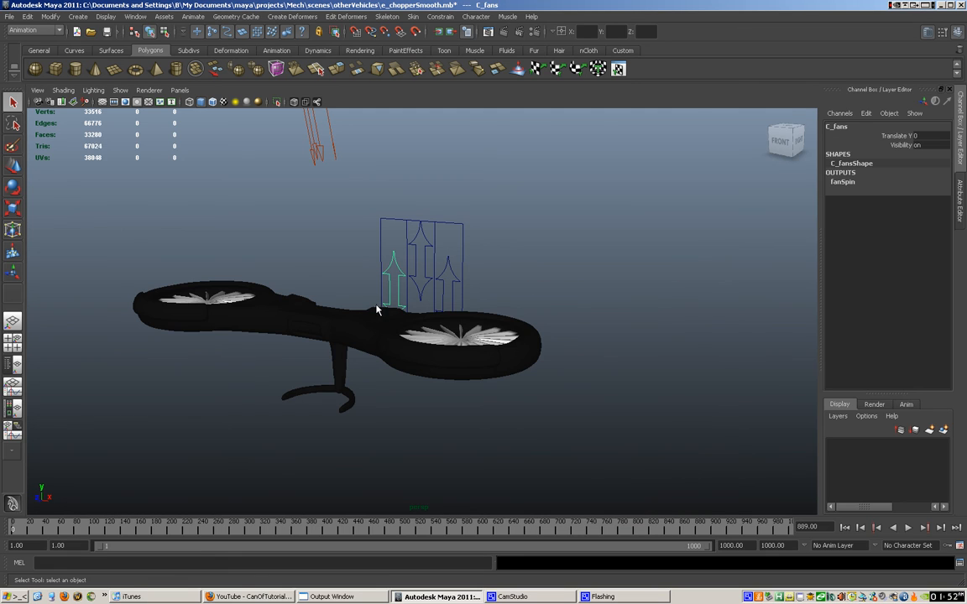
key("w")
left_click_drag(395, 259, 356, 195)
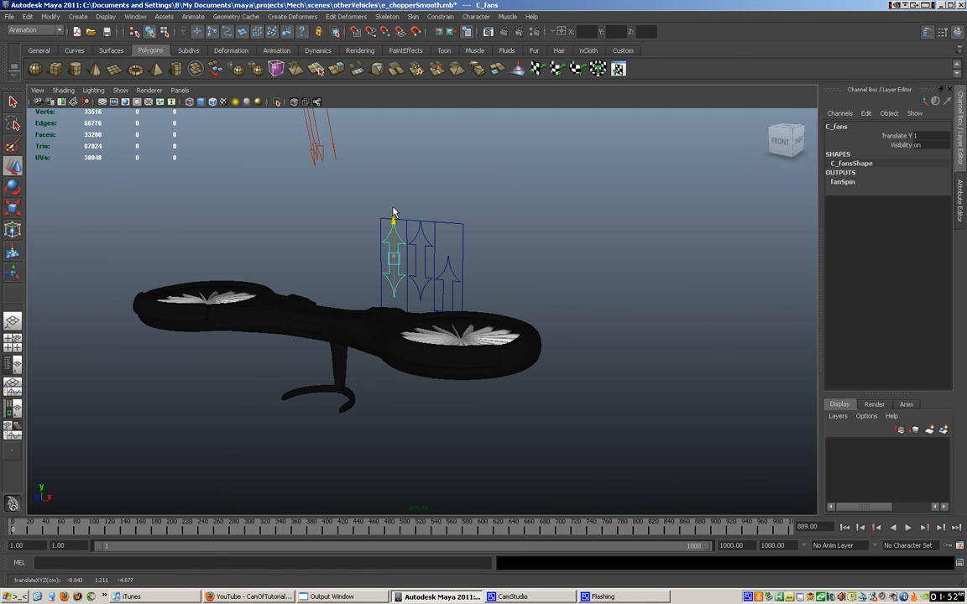
left_click(913, 533)
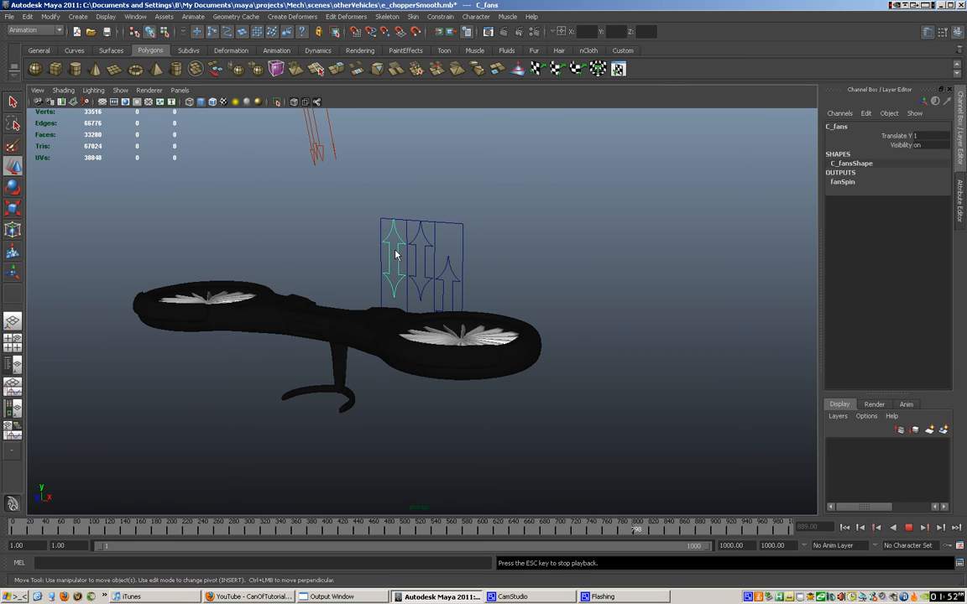
key("Escape")
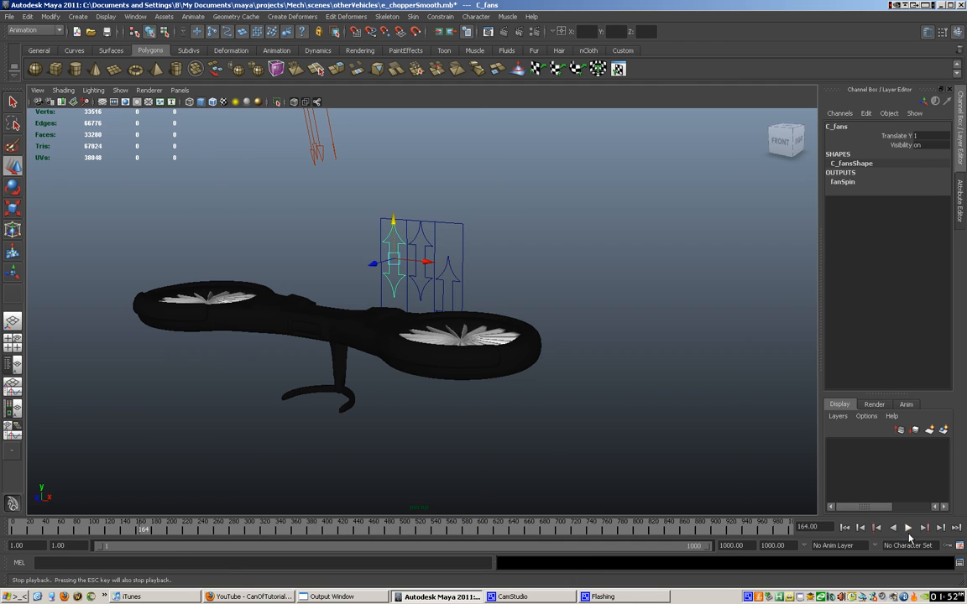
Test the other arrow controls by sliding them along Y, select C_Missile, and examine the aircraft from the side.
left_click(449, 271)
left_click_drag(449, 267, 484, 333)
left_click(379, 271)
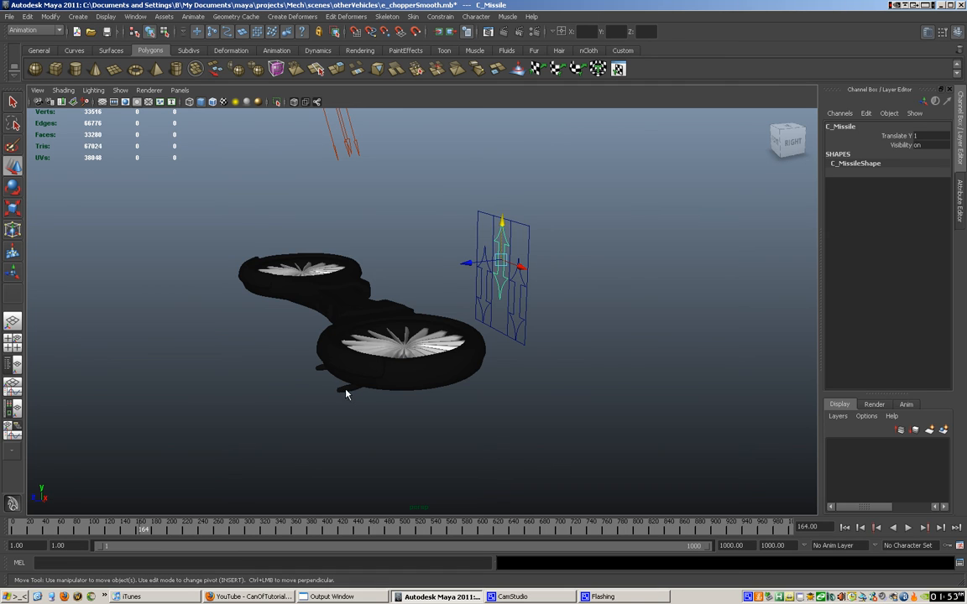
left_click_drag(346, 394, 420, 388, "alt")
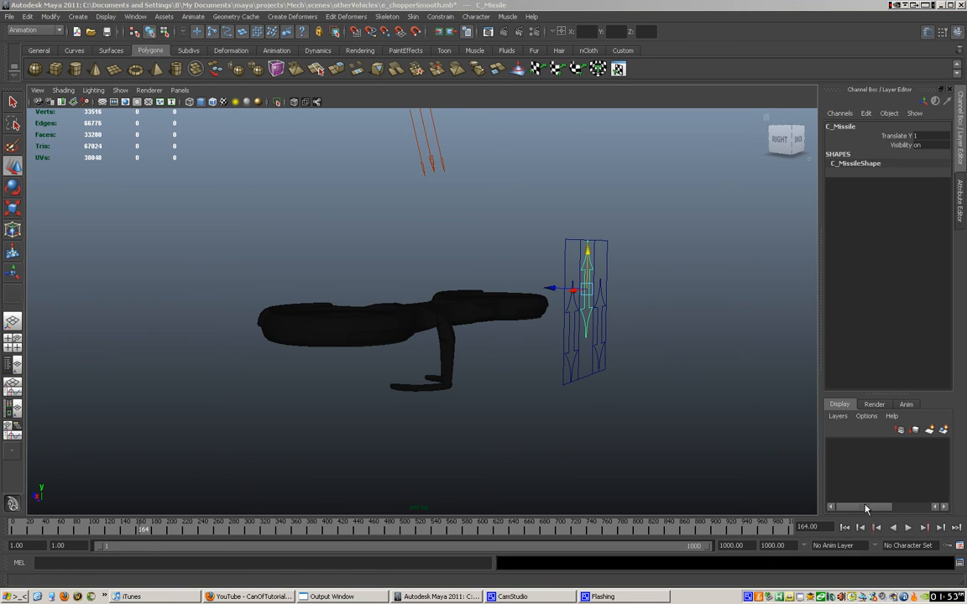
left_click(519, 598)
right_click(764, 599)
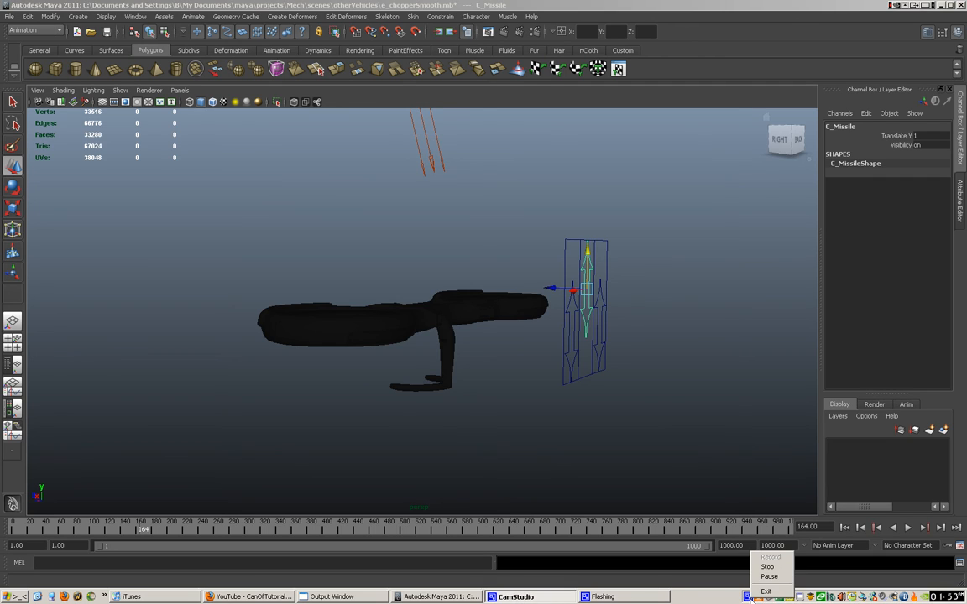